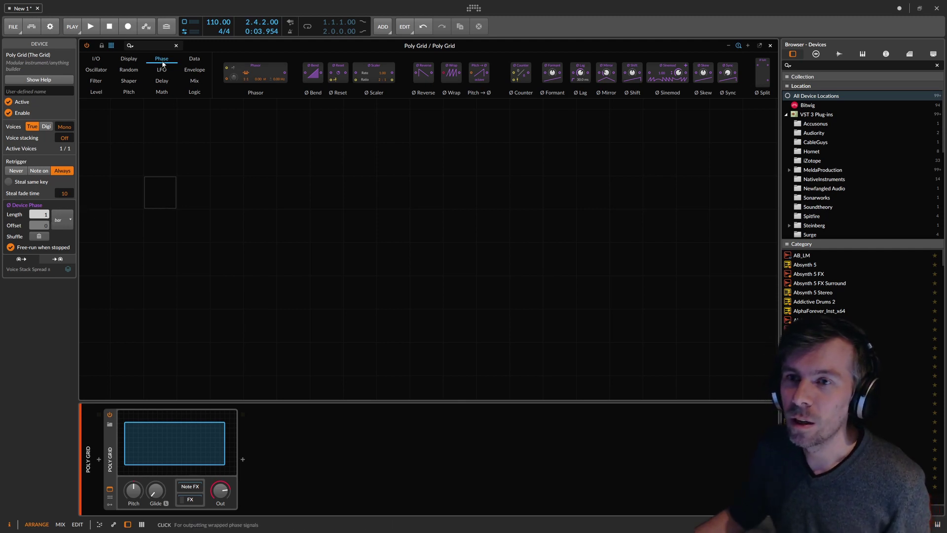
Add a Wavetable oscillator to the Poly Grid with an Oscilloscope beside it.
{"action": "left_click", "coordinate": [141, 46]}
{"action": "type", "text": "wave"}
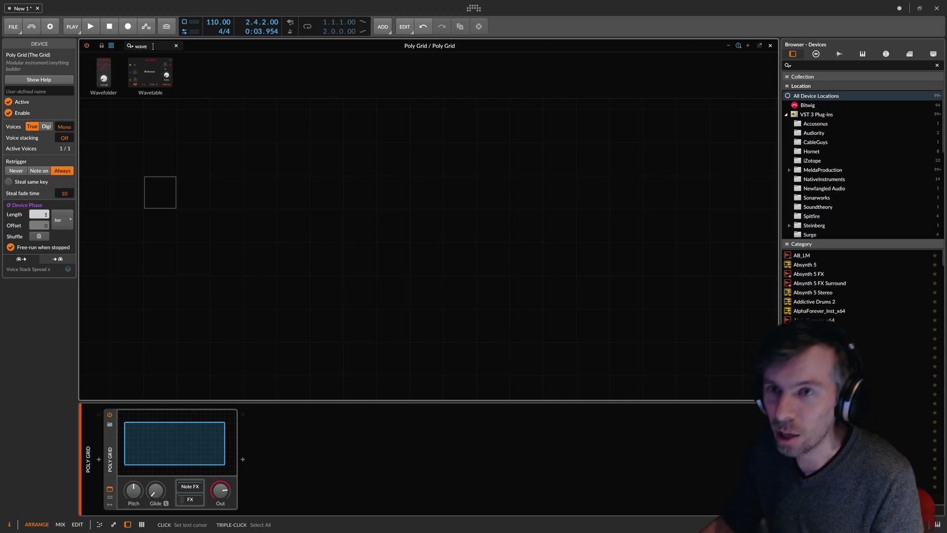
{"action": "key", "text": "Return"}
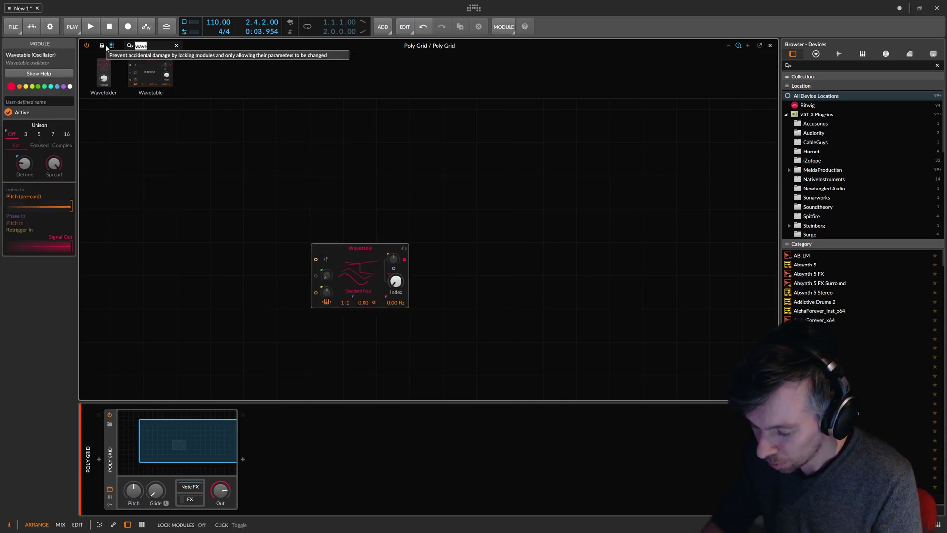
{"action": "type", "text": "ads"}
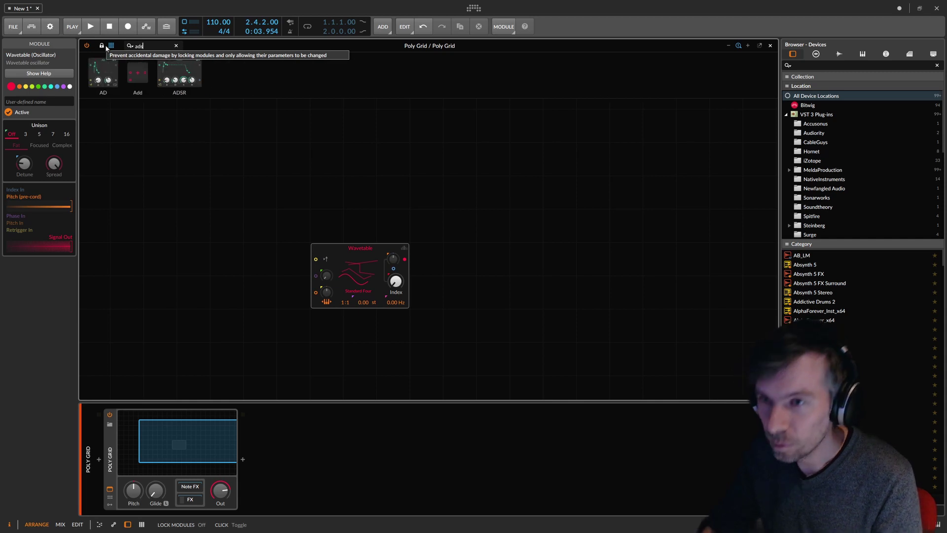
{"action": "left_click_drag", "start_coordinate": [110, 74], "coordinate": [411, 260]}
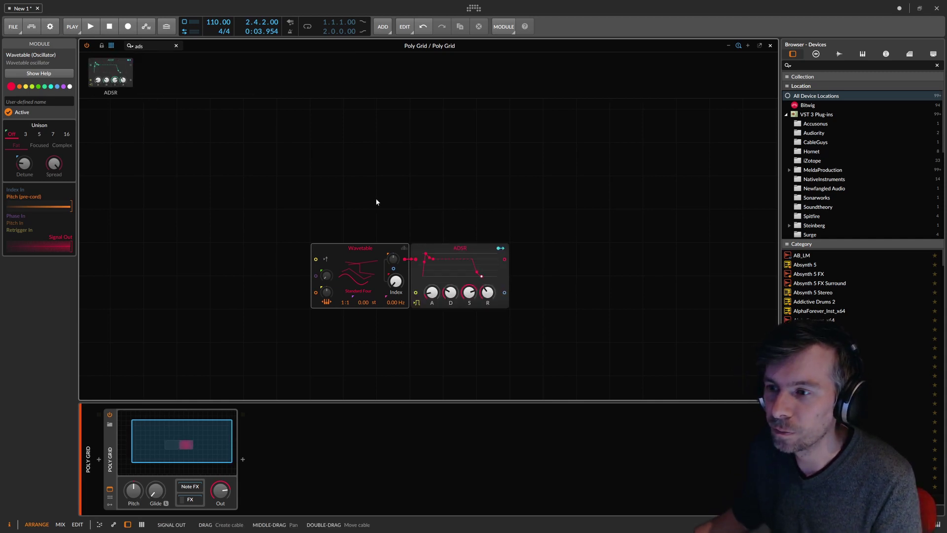
{"action": "type", "text": "osc"}
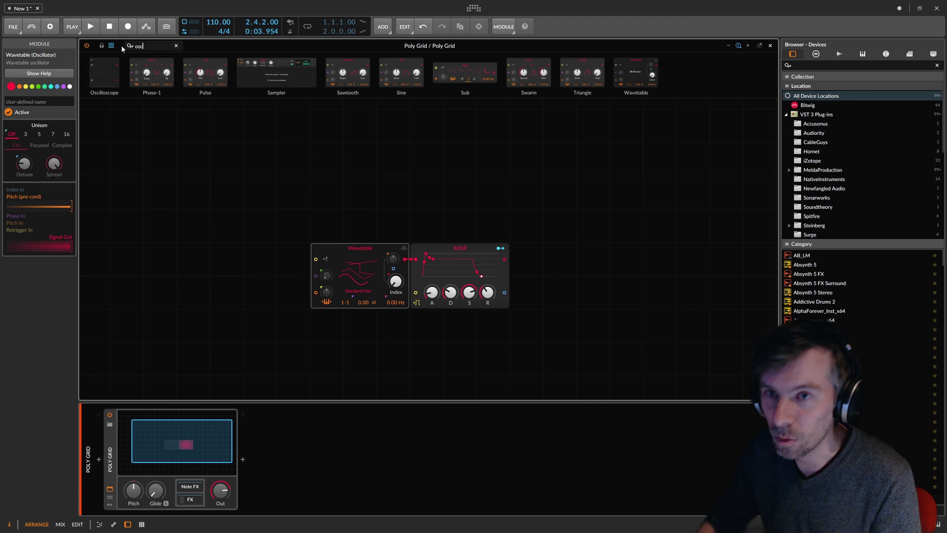
{"action": "mouse_move", "coordinate": [105, 74]}
{"action": "left_mouse_down"}
{"action": "mouse_move", "coordinate": [582, 237]}
{"action": "mouse_move", "coordinate": [459, 274]}
{"action": "left_mouse_up"}
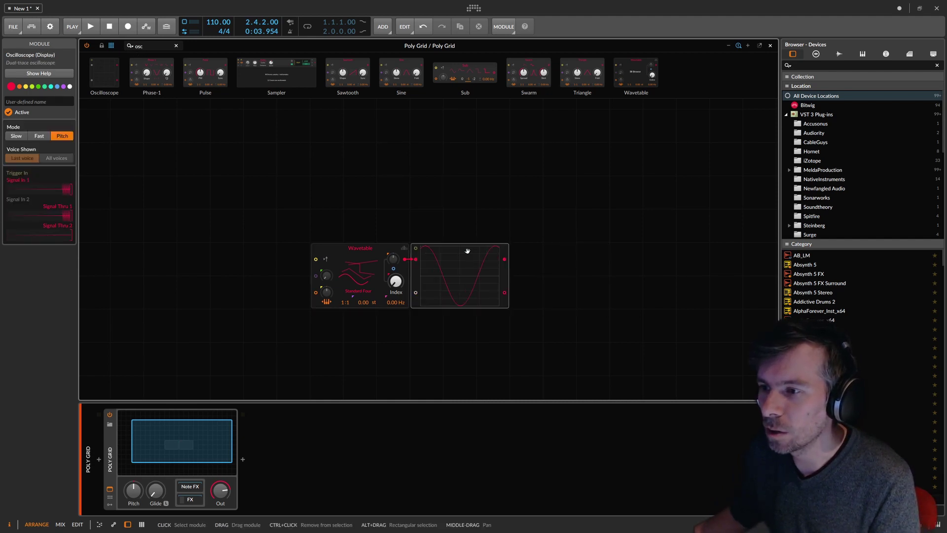
{"action": "left_click", "coordinate": [332, 260]}
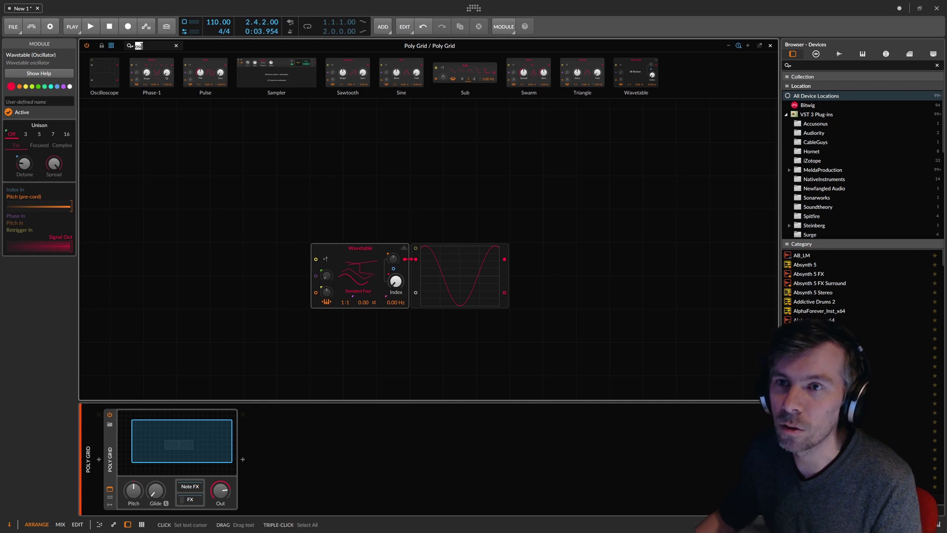
Add a Phasor, a Ø Bend and a second Oscilloscope from the phase modules.
{"action": "left_click", "coordinate": [162, 58]}
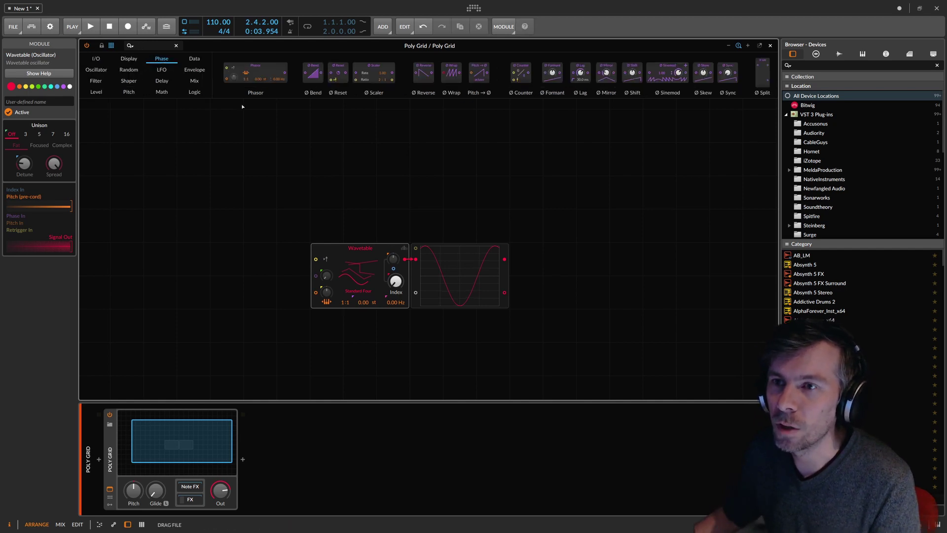
{"action": "left_click_drag", "start_coordinate": [256, 74], "coordinate": [160, 193]}
{"action": "left_click_drag", "start_coordinate": [314, 73], "coordinate": [233, 185]}
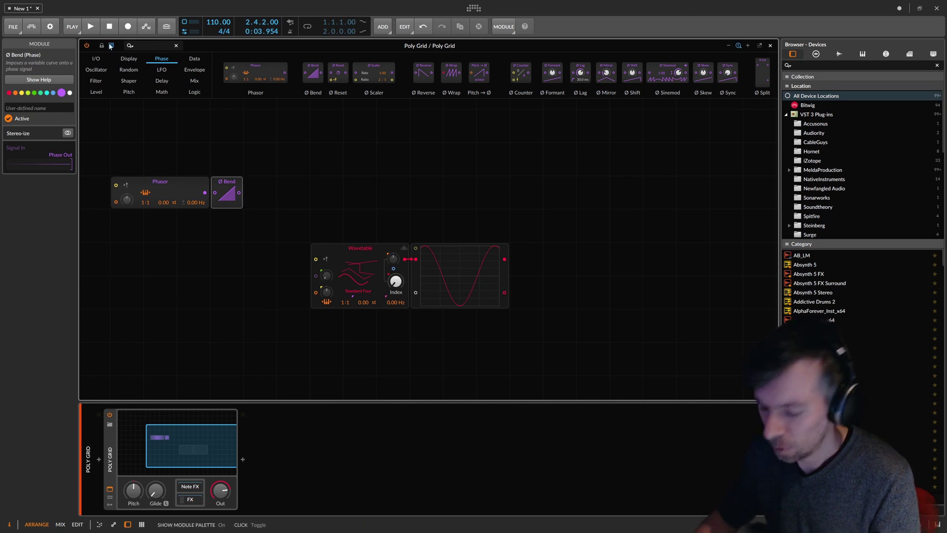
{"action": "type", "text": "osc"}
{"action": "left_click_drag", "start_coordinate": [276, 74], "coordinate": [270, 188]}
Arrange the modules with the Phasor below Ø Bend and the oscilloscope above it.
{"action": "left_click", "coordinate": [269, 188]}
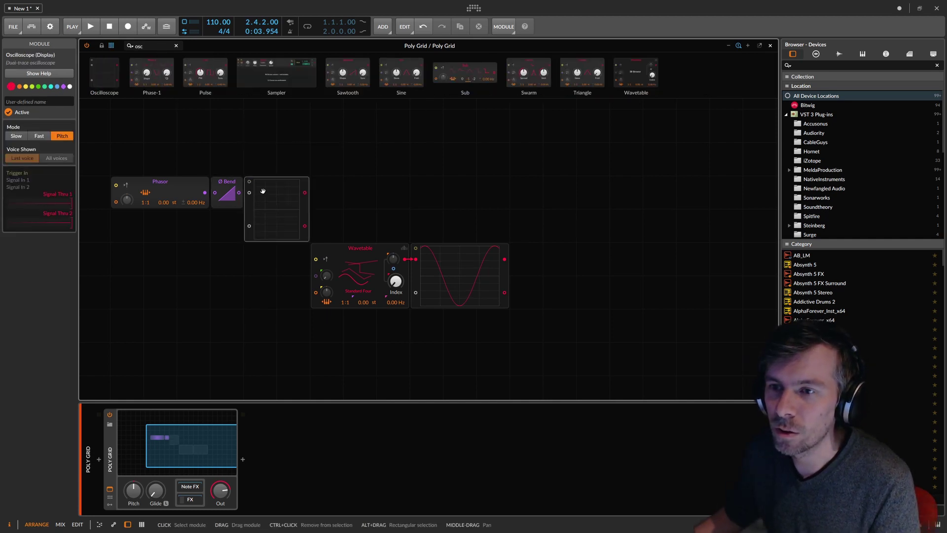
{"action": "left_click_drag", "start_coordinate": [160, 182], "coordinate": [160, 249]}
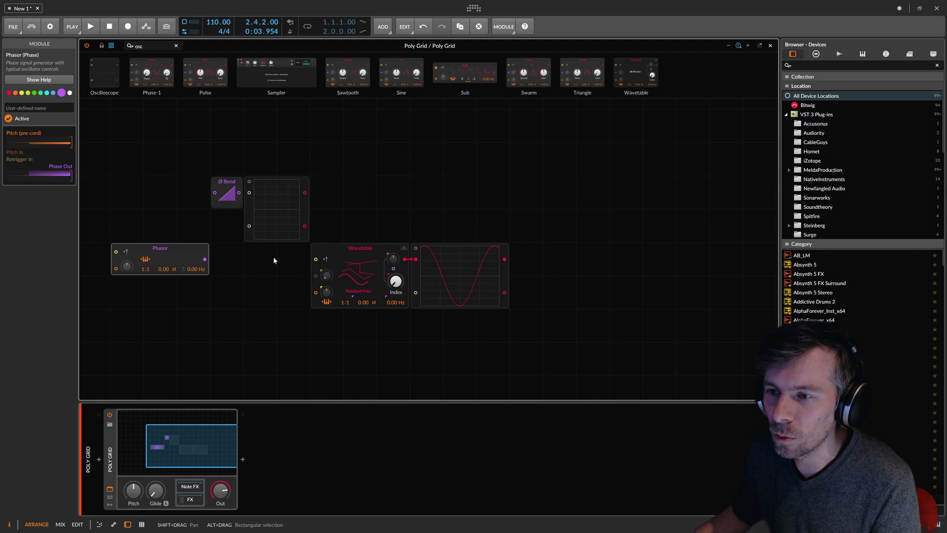
{"action": "left_click_drag", "start_coordinate": [278, 214], "coordinate": [277, 182]}
{"action": "left_click", "coordinate": [360, 249]}
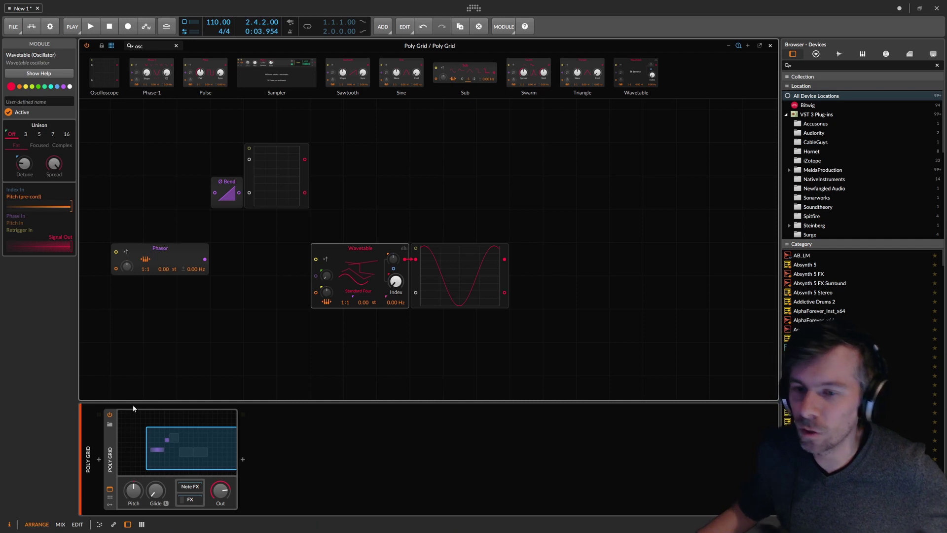
{"action": "left_click", "coordinate": [87, 426]}
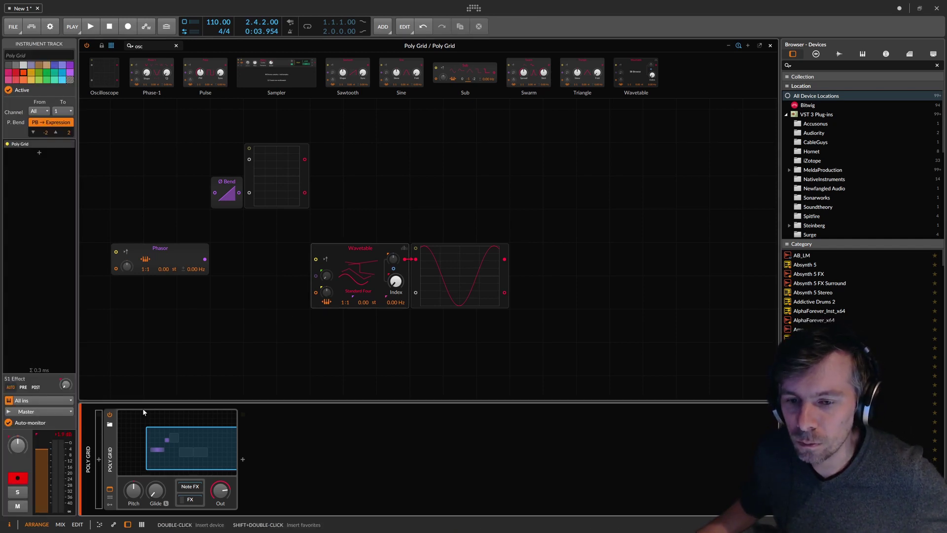
Cable the Phasor into the Wavetable's phase input and set the pitch ratio to 0:1.
{"action": "left_click_drag", "start_coordinate": [212, 338], "coordinate": [252, 319]}
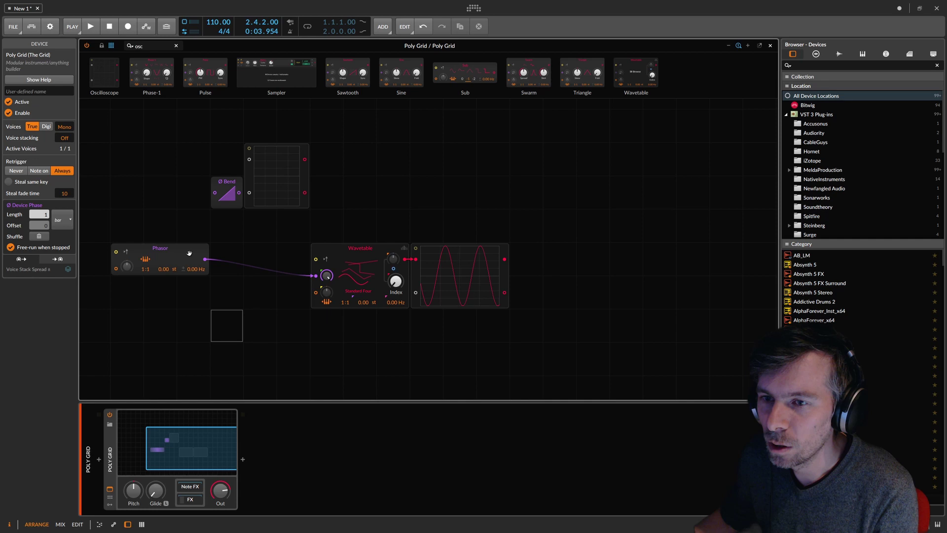
{"action": "left_click_drag", "start_coordinate": [160, 249], "coordinate": [193, 282]}
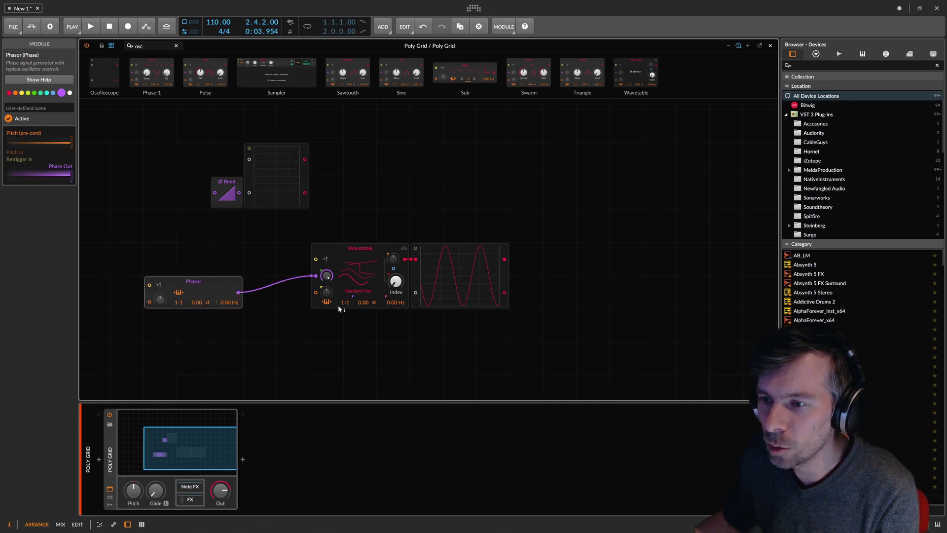
{"action": "left_click_drag", "start_coordinate": [343, 302], "coordinate": [341, 307]}
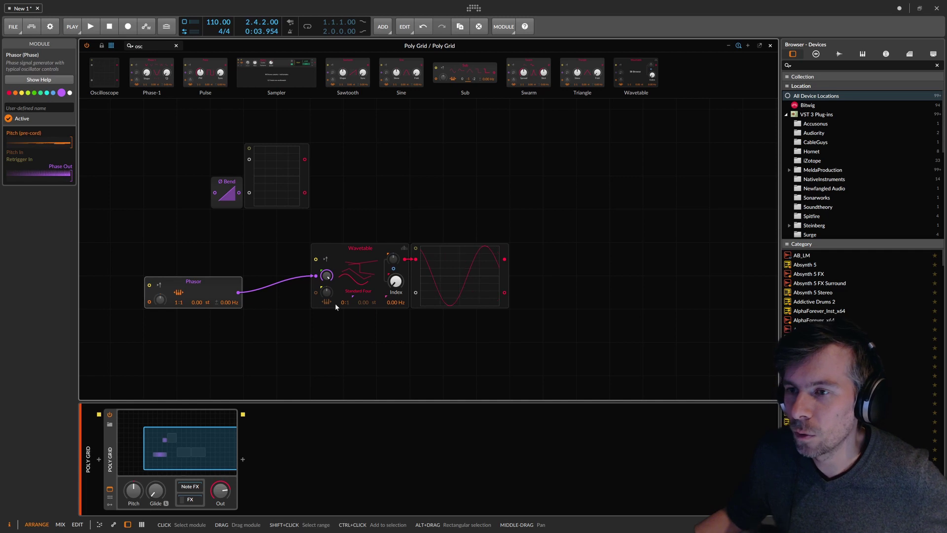
Insert Ø Bend between the Phasor and the Wavetable and adjust its bend amount.
{"action": "left_click_drag", "start_coordinate": [226, 212], "coordinate": [264, 308]}
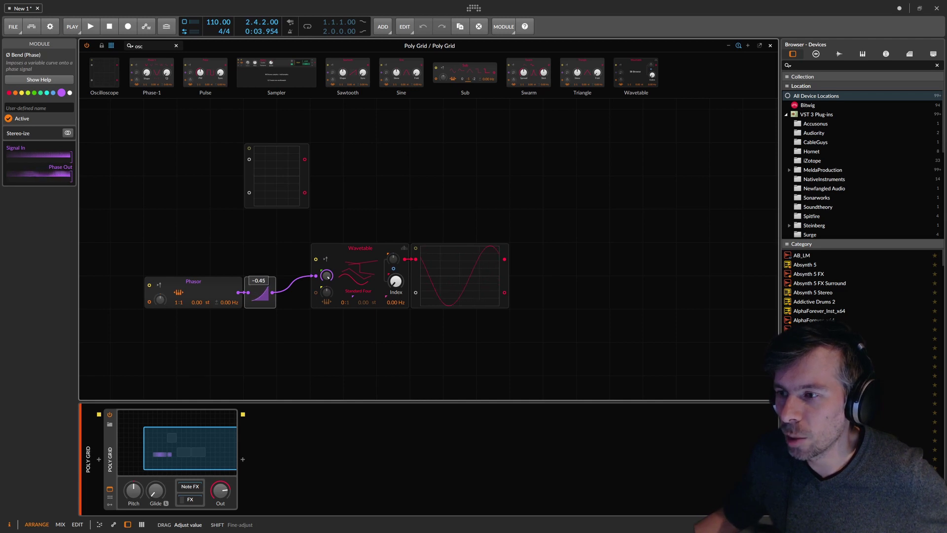
{"action": "left_click_drag", "start_coordinate": [261, 295], "coordinate": [260, 294]}
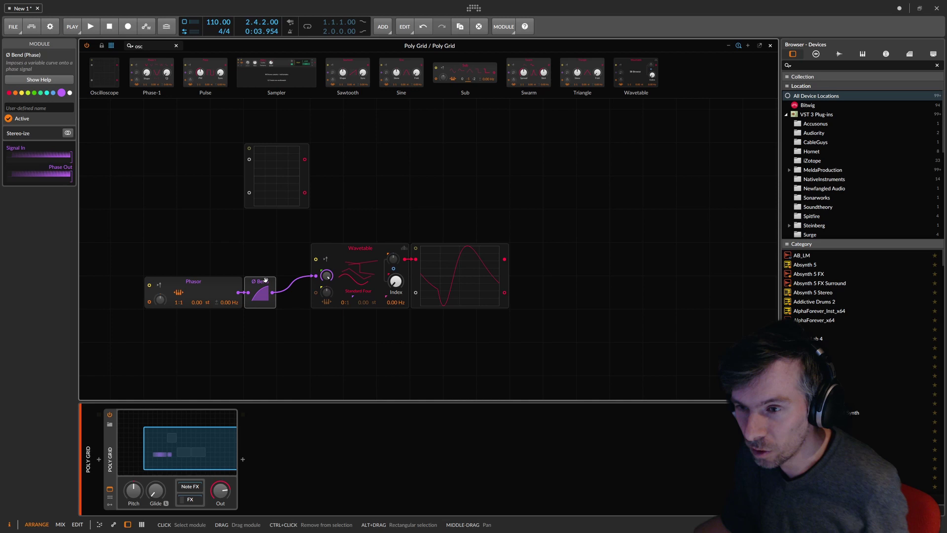
{"action": "left_click", "coordinate": [223, 283]}
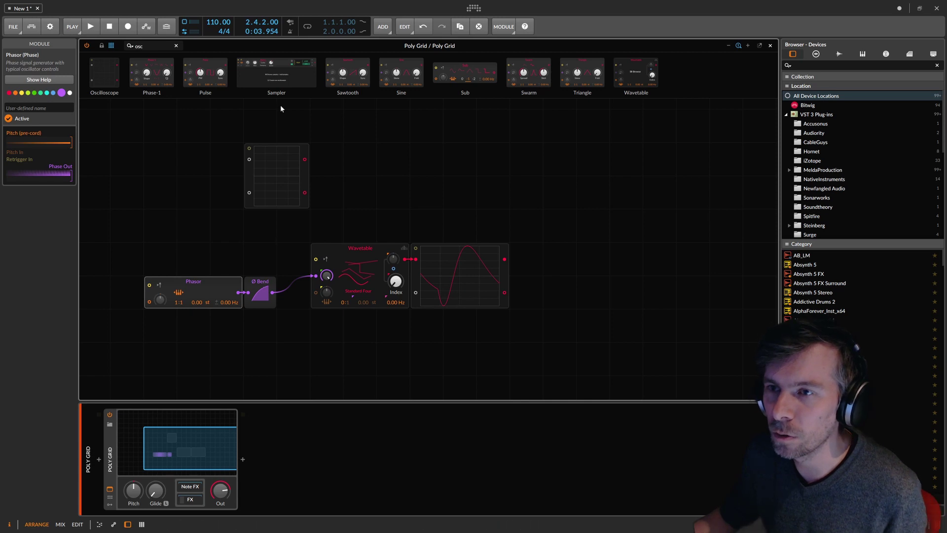
{"action": "left_click", "coordinate": [176, 47]}
{"action": "left_click", "coordinate": [262, 283]}
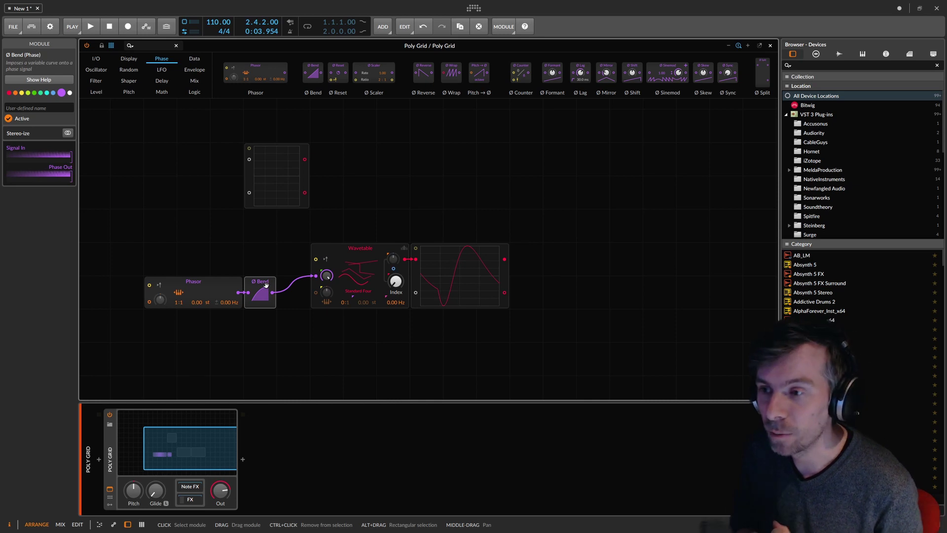
Connect the Ø Bend output to the upper oscilloscope and widen the scope.
{"action": "left_click", "coordinate": [288, 196]}
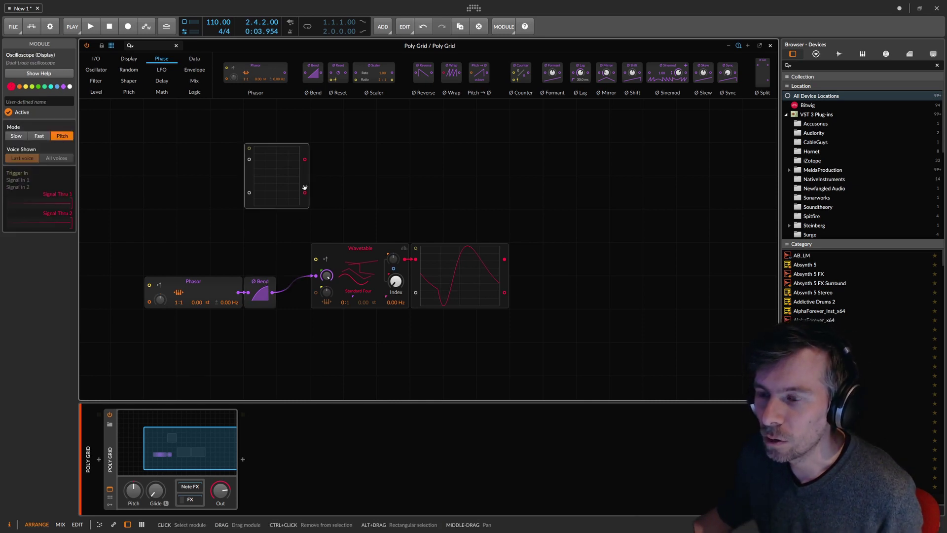
{"action": "left_click_drag", "start_coordinate": [248, 179], "coordinate": [249, 159]}
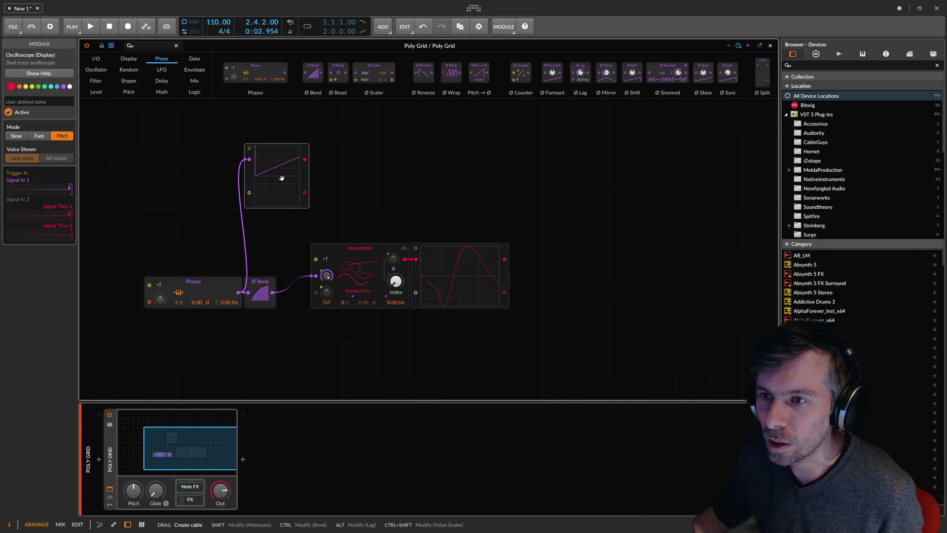
{"action": "left_click_drag", "start_coordinate": [305, 205], "coordinate": [439, 204]}
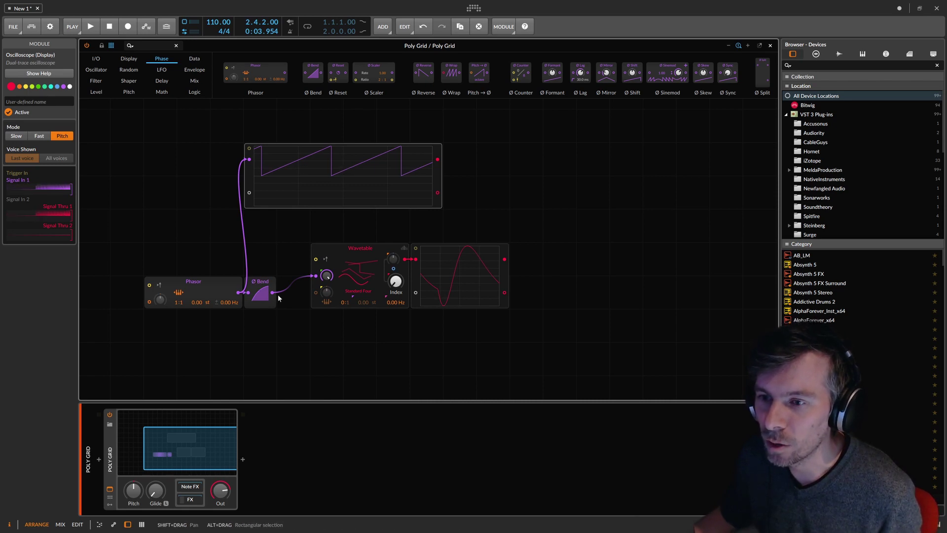
Remove the extra cable into the oscilloscope and set the bend to -0.17.
{"action": "left_click_drag", "start_coordinate": [274, 292], "coordinate": [247, 193]}
{"action": "double_click", "coordinate": [249, 192]}
{"action": "left_click_drag", "start_coordinate": [261, 294], "coordinate": [261, 300]}
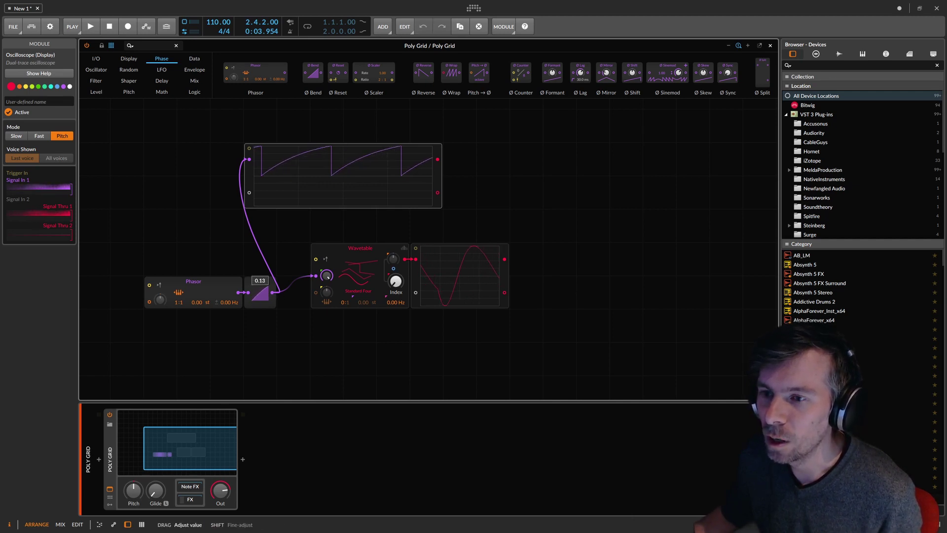
{"action": "left_click", "coordinate": [267, 285]}
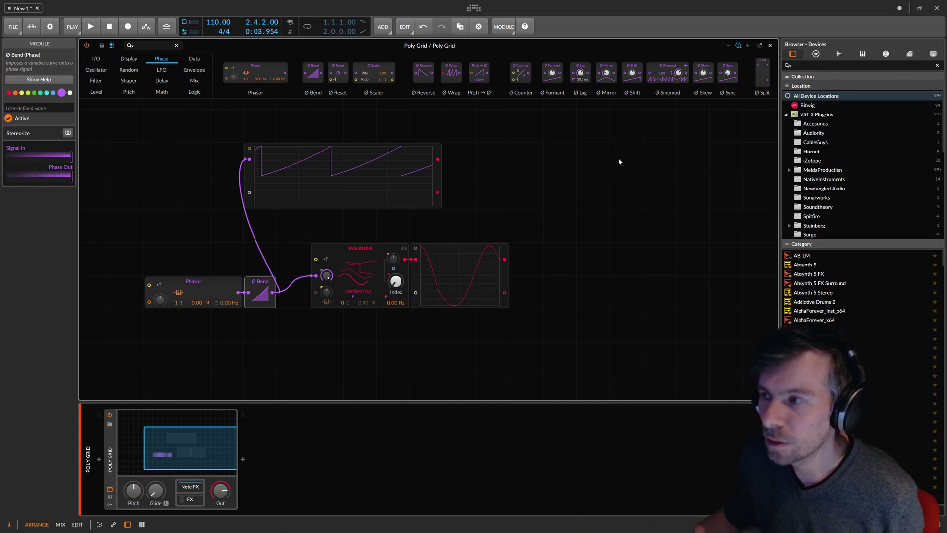
Load Serum on a new instrument track and draw a rising ramp in oscillator A's wavetable.
{"action": "key", "text": "Escape"}
{"action": "left_click", "coordinate": [127, 84]}
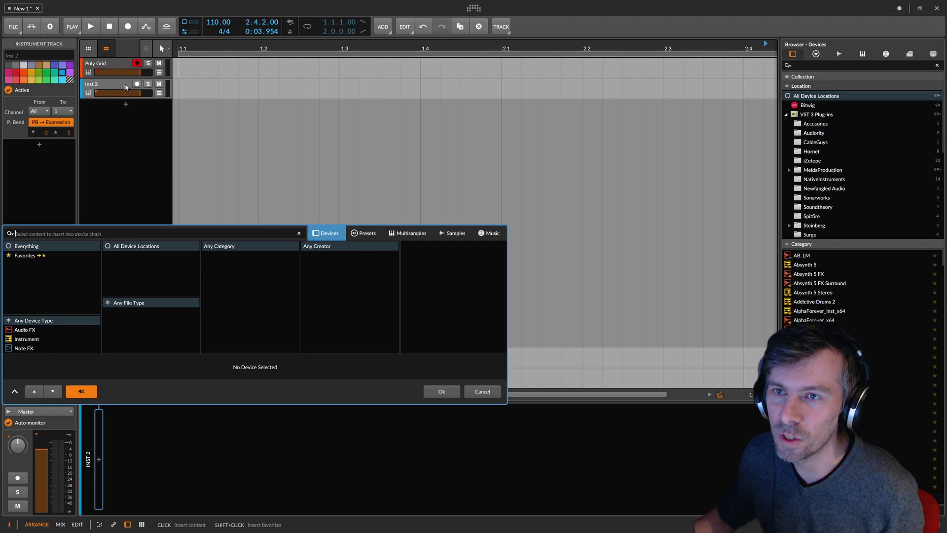
{"action": "type", "text": "serum"}
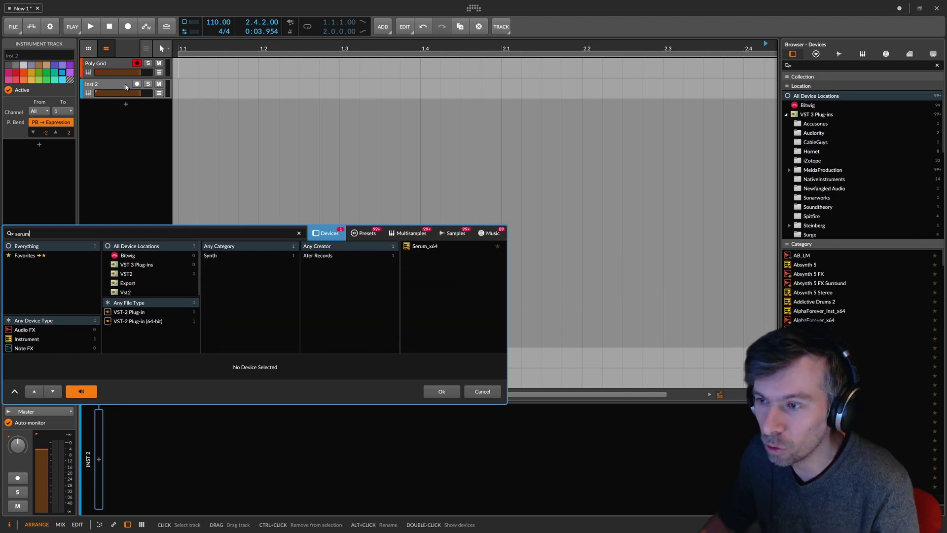
{"action": "key", "text": "Return"}
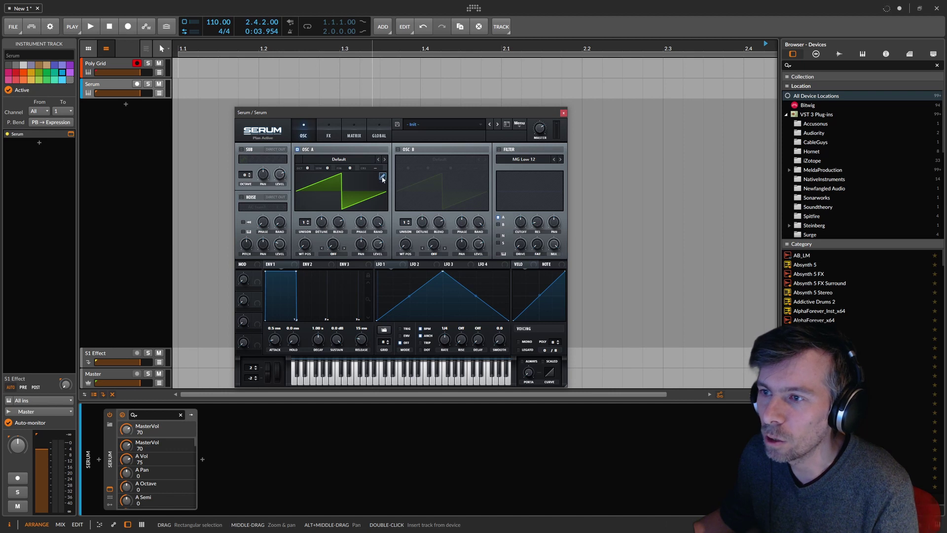
{"action": "left_click", "coordinate": [383, 178]}
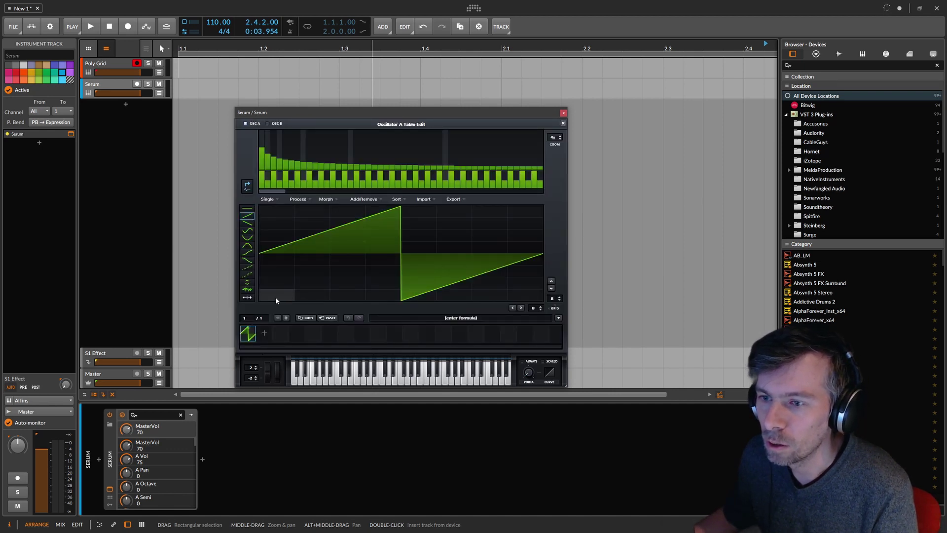
{"action": "left_click_drag", "start_coordinate": [276, 299], "coordinate": [542, 209]}
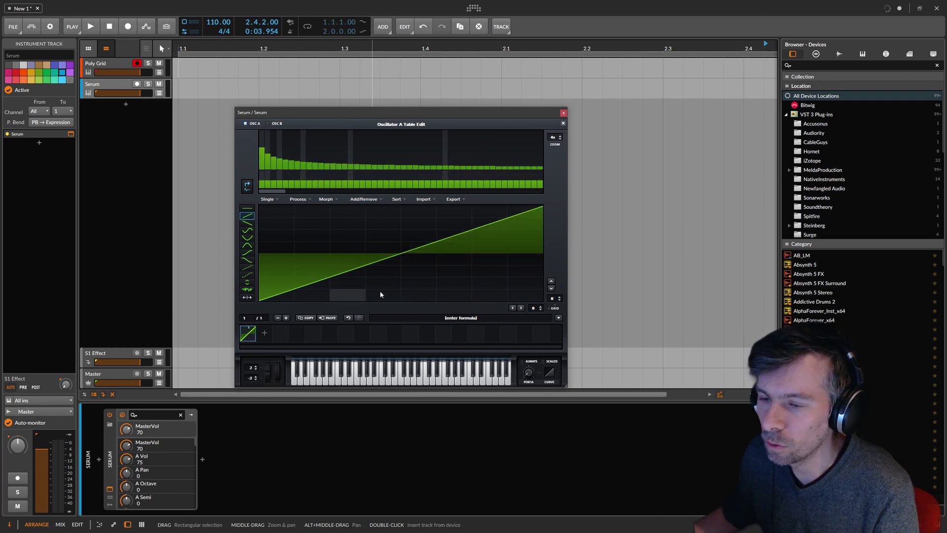
Set oscillator A's warp mode to Bend +/- with the warp amount at about 3.
{"action": "left_click", "coordinate": [562, 124]}
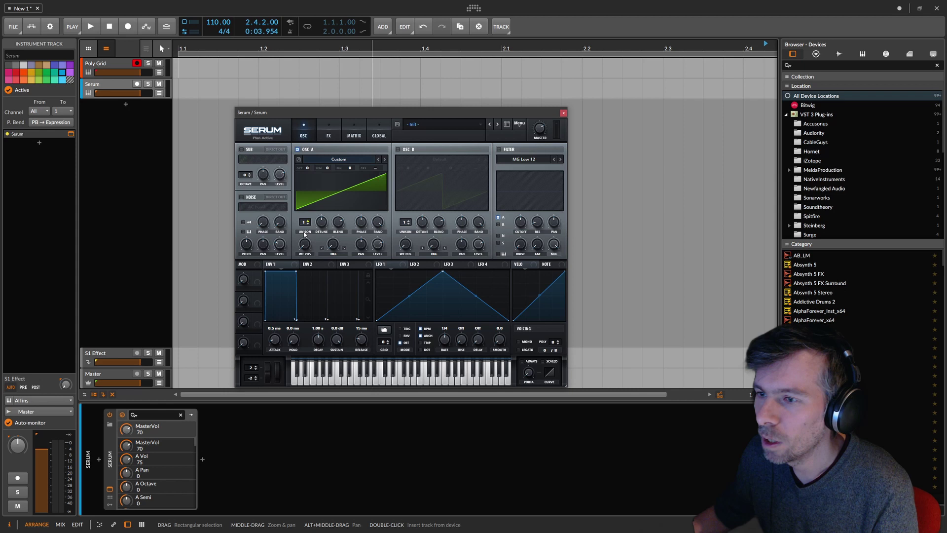
{"action": "left_click", "coordinate": [335, 254]}
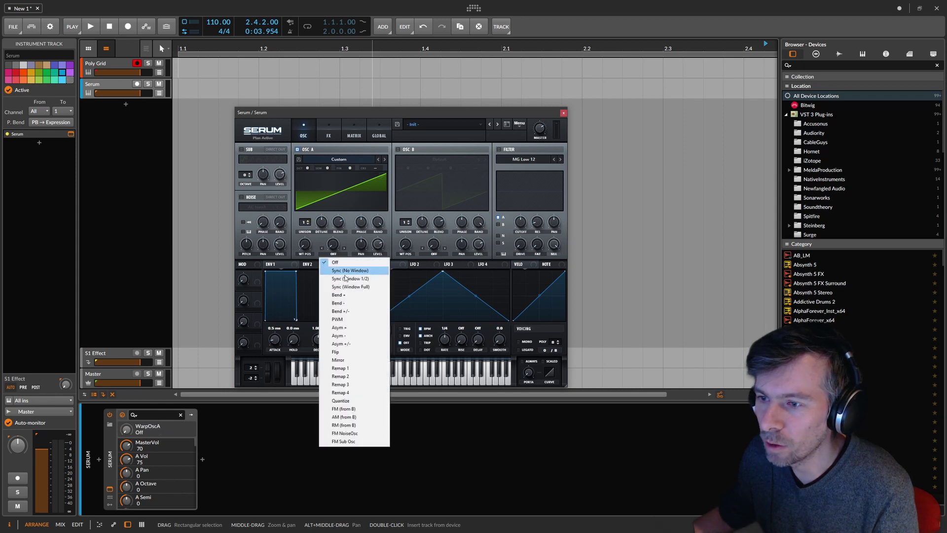
{"action": "left_click", "coordinate": [345, 311]}
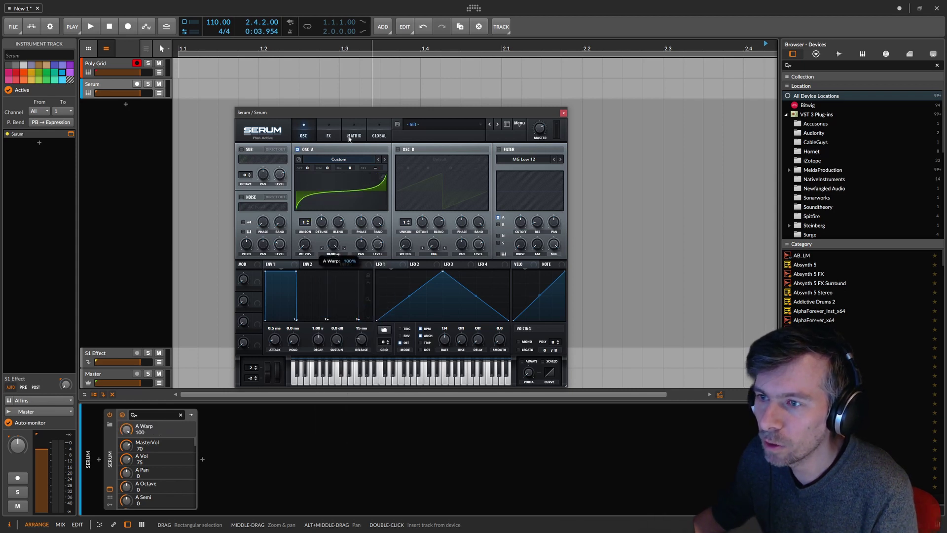
{"action": "left_click_drag", "start_coordinate": [333, 246], "coordinate": [341, 222]}
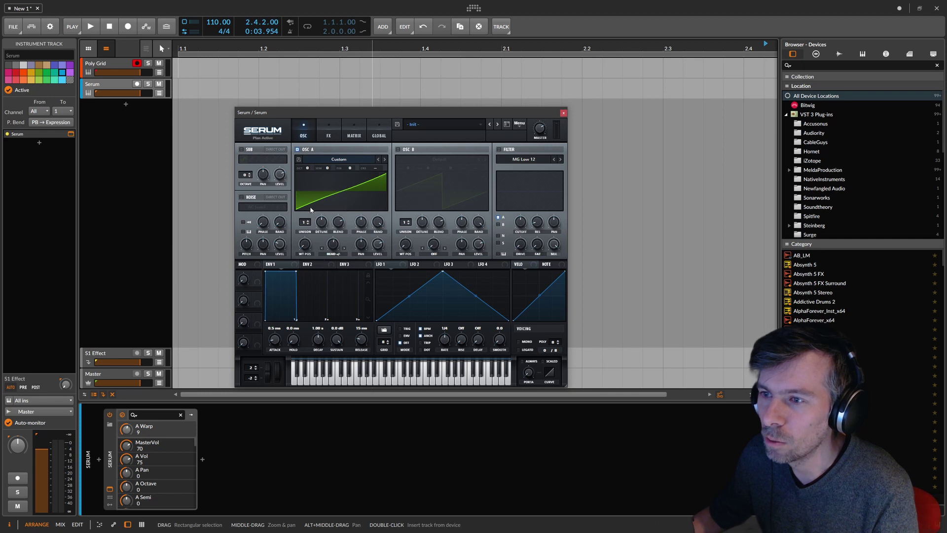
{"action": "mouse_move", "coordinate": [333, 246]}
{"action": "left_mouse_down"}
{"action": "mouse_move", "coordinate": [357, 246]}
{"action": "mouse_move", "coordinate": [336, 238]}
{"action": "mouse_move", "coordinate": [356, 193]}
{"action": "mouse_move", "coordinate": [339, 247]}
{"action": "left_mouse_up"}
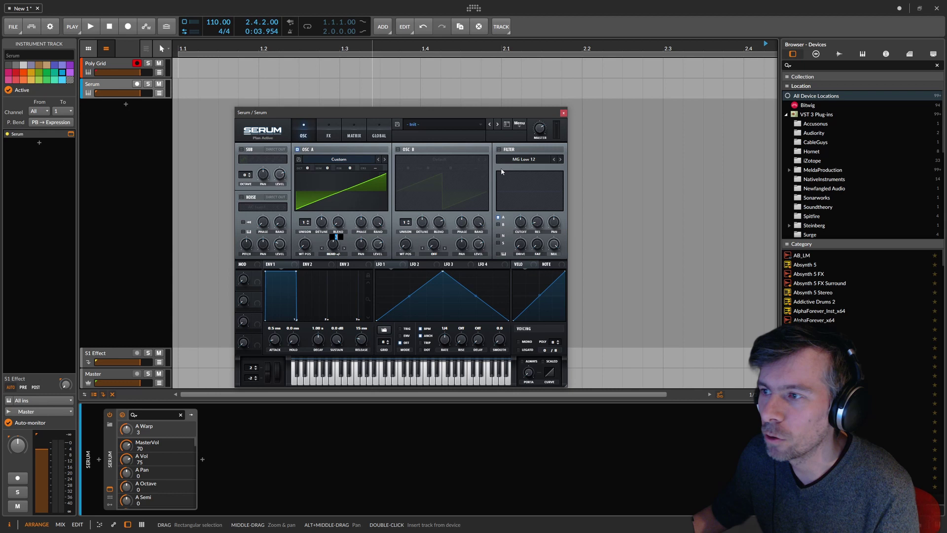
Render OSC A Warp into a 256-frame wavetable and browse its frames in the editor.
{"action": "left_click", "coordinate": [518, 124]}
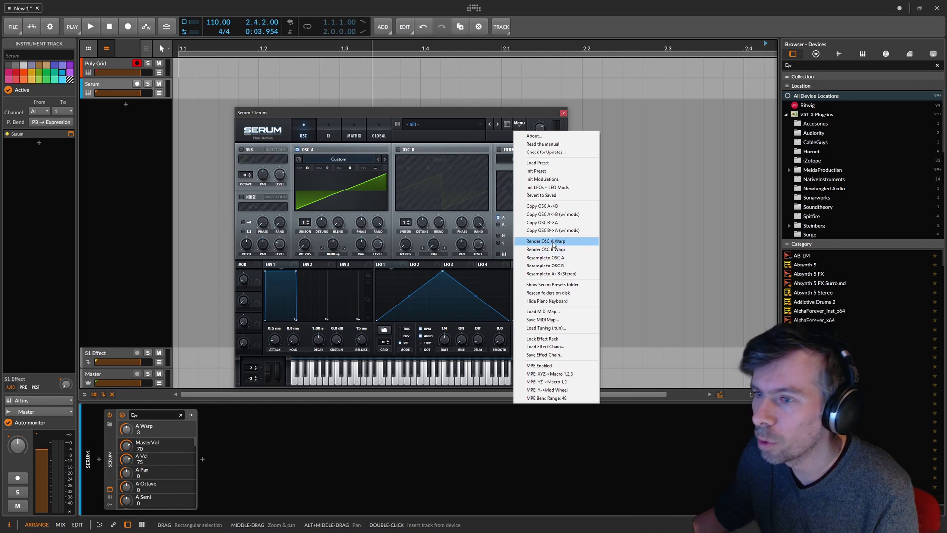
{"action": "left_click", "coordinate": [548, 241]}
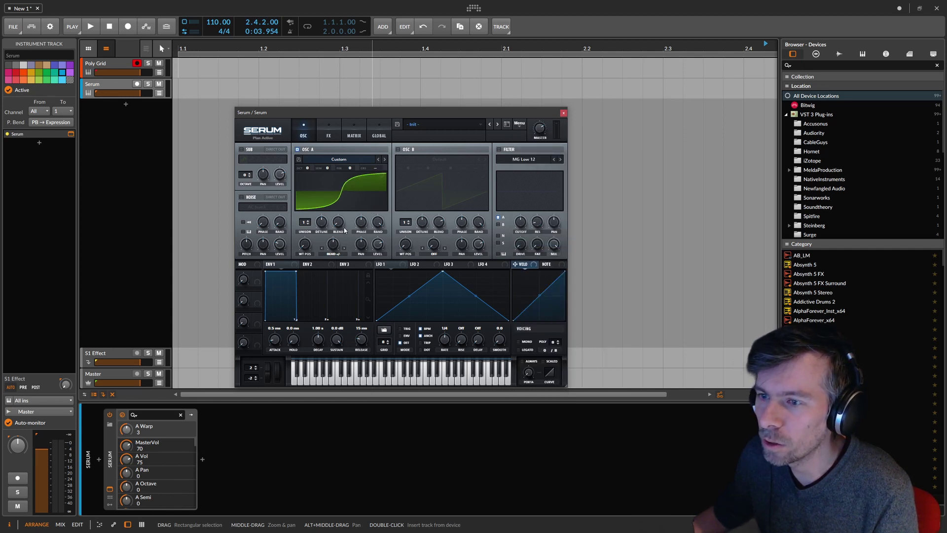
{"action": "left_click", "coordinate": [383, 176]}
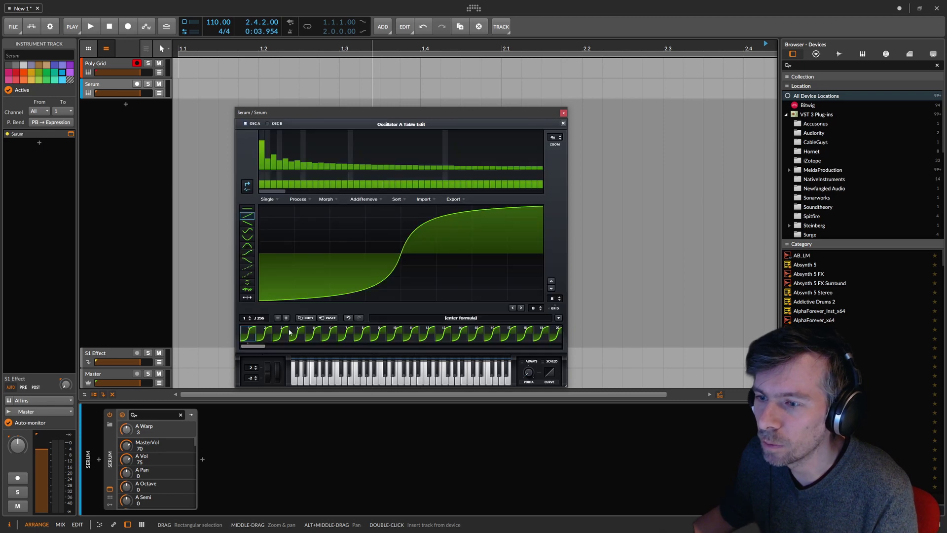
{"action": "left_click_drag", "start_coordinate": [253, 349], "coordinate": [547, 348]}
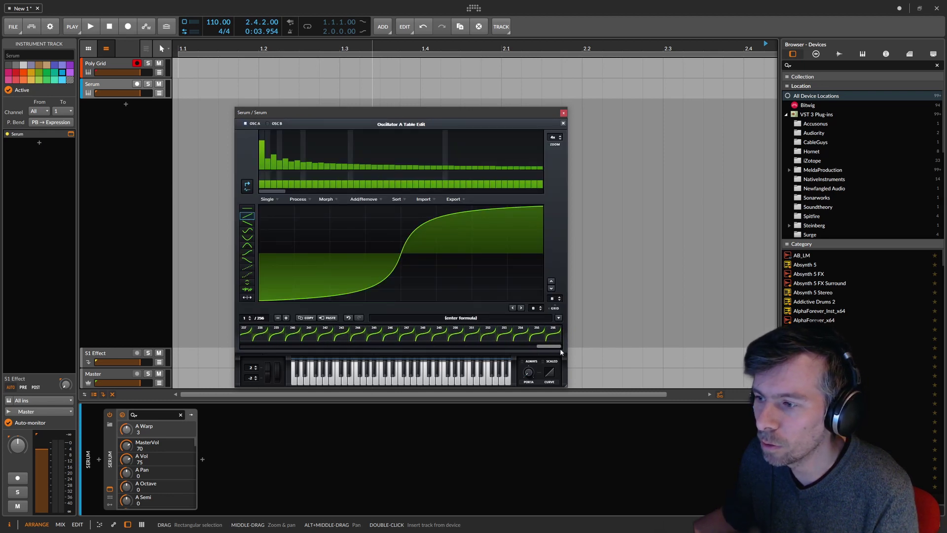
{"action": "mouse_move", "coordinate": [373, 347]}
{"action": "left_mouse_down"}
{"action": "mouse_move", "coordinate": [240, 346]}
{"action": "mouse_move", "coordinate": [551, 346]}
{"action": "mouse_move", "coordinate": [421, 349]}
{"action": "left_mouse_up"}
{"action": "left_click", "coordinate": [553, 334]}
{"action": "left_click", "coordinate": [408, 334]}
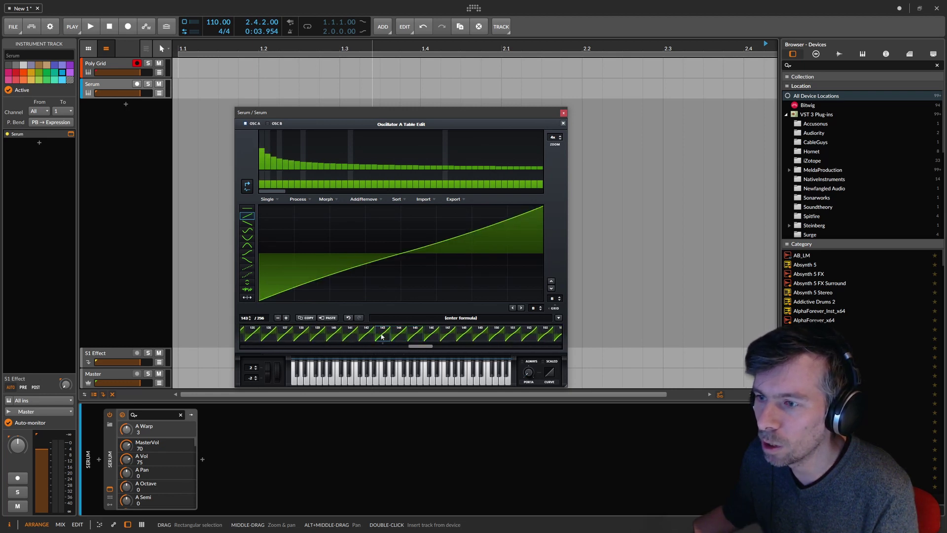
{"action": "left_click", "coordinate": [426, 335]}
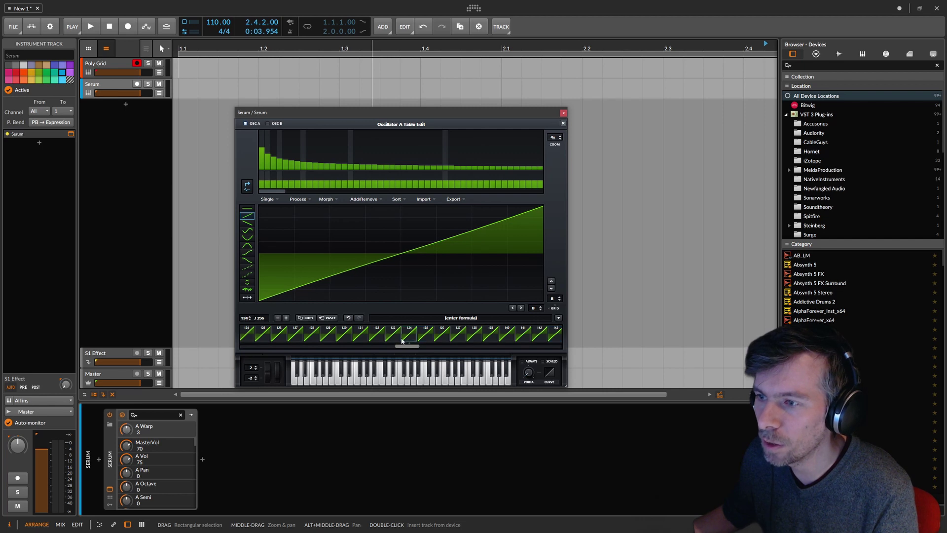
Export all frames as a 16-bit WAV, overwriting the Bend file in Downloads.
{"action": "left_click", "coordinate": [452, 199]}
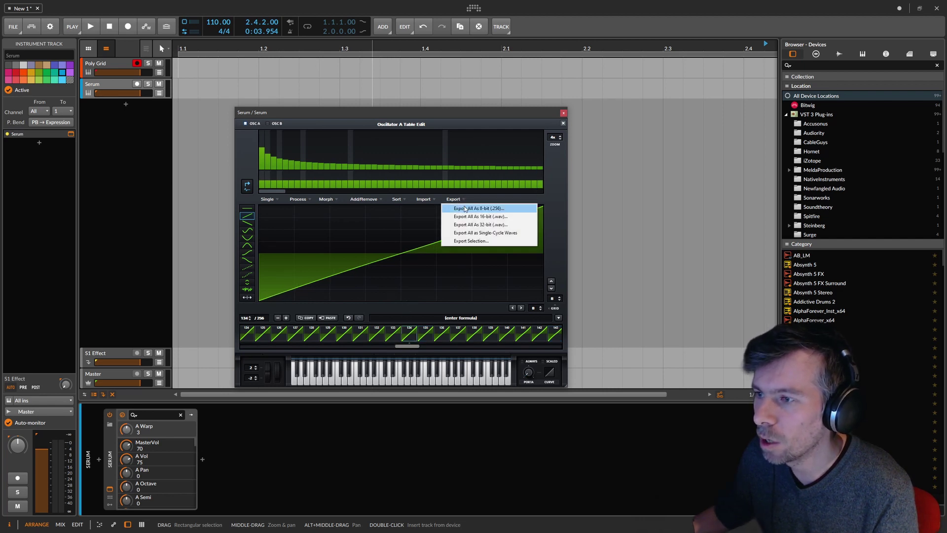
{"action": "left_click", "coordinate": [468, 217]}
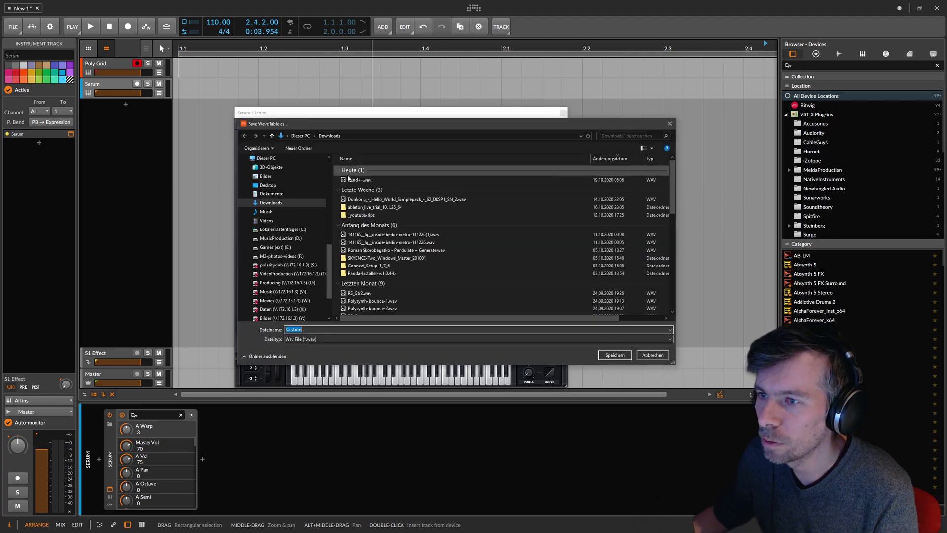
{"action": "left_click", "coordinate": [358, 180]}
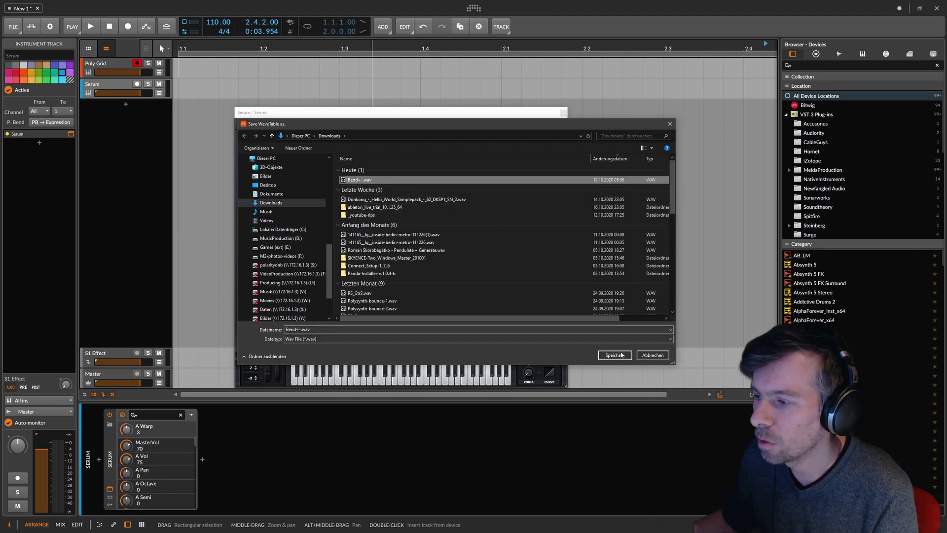
{"action": "left_click", "coordinate": [614, 355]}
{"action": "left_click", "coordinate": [491, 265]}
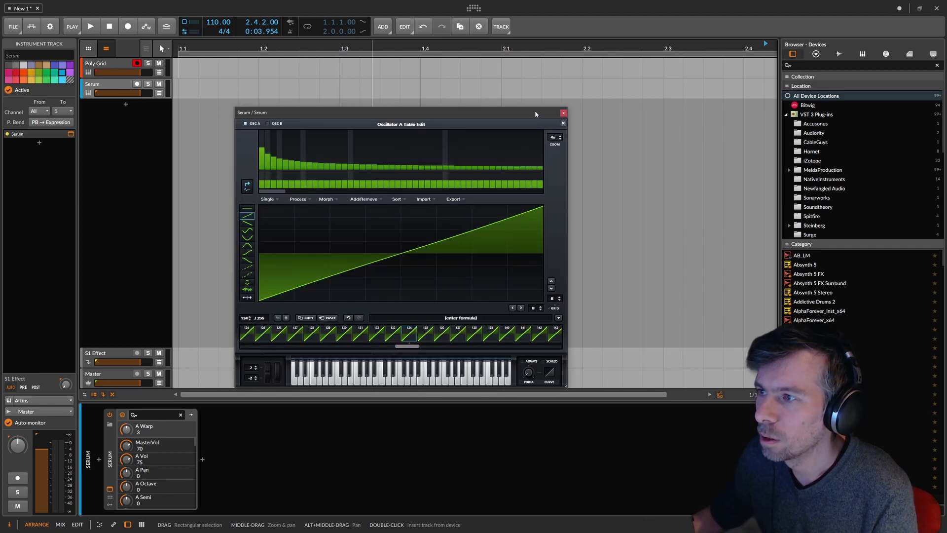
Close Serum and reopen the Poly Grid track's patch editor.
{"action": "left_click_drag", "start_coordinate": [561, 118], "coordinate": [581, 124]}
{"action": "left_click", "coordinate": [583, 120]}
{"action": "left_click", "coordinate": [111, 74]}
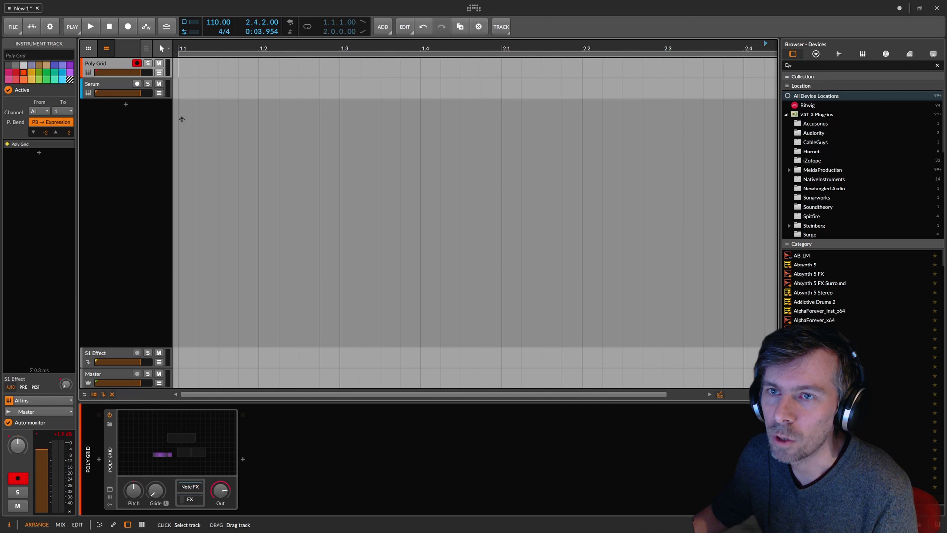
{"action": "left_click", "coordinate": [183, 449]}
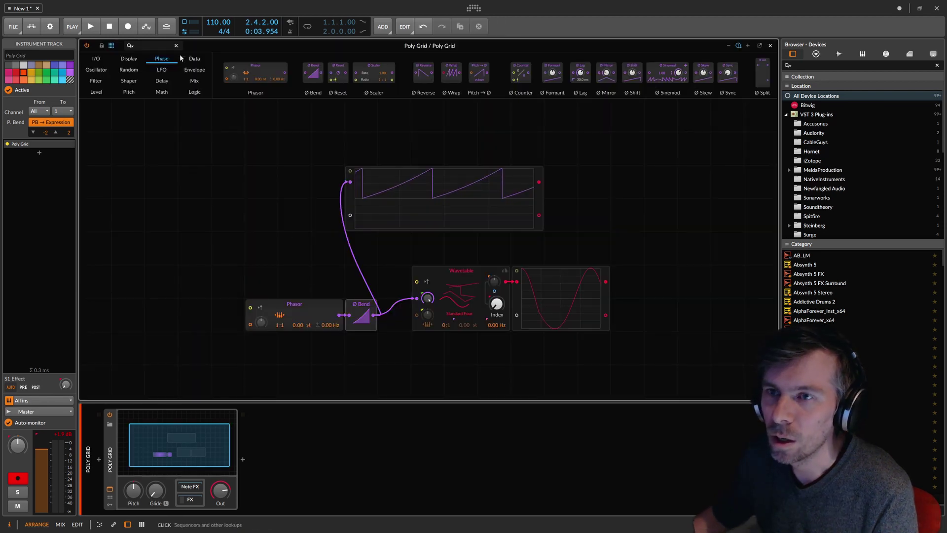
{"action": "type", "text": "wav"}
Add a second Wavetable module holding the Bend+- table and cable its output to the oscilloscope.
{"action": "left_click_drag", "start_coordinate": [150, 74], "coordinate": [197, 226]}
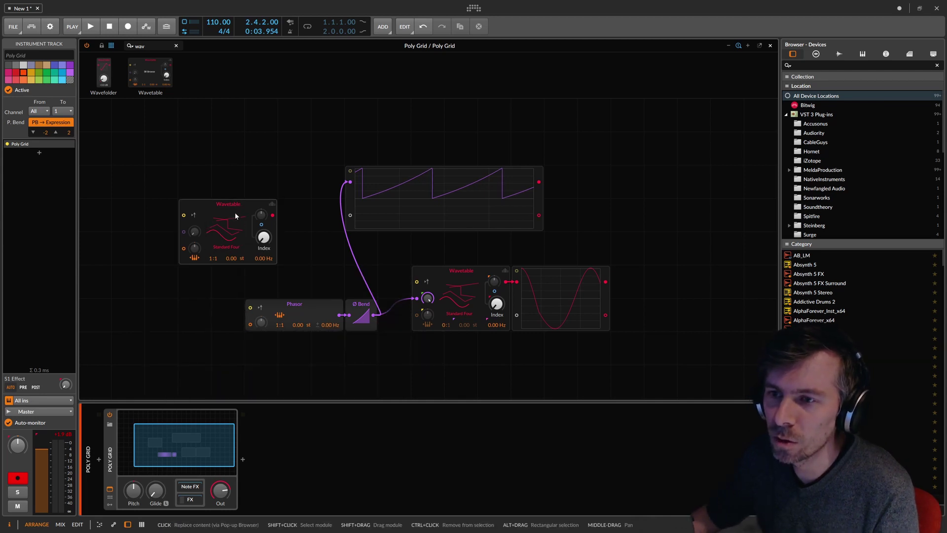
{"action": "left_click_drag", "start_coordinate": [235, 223], "coordinate": [268, 223]}
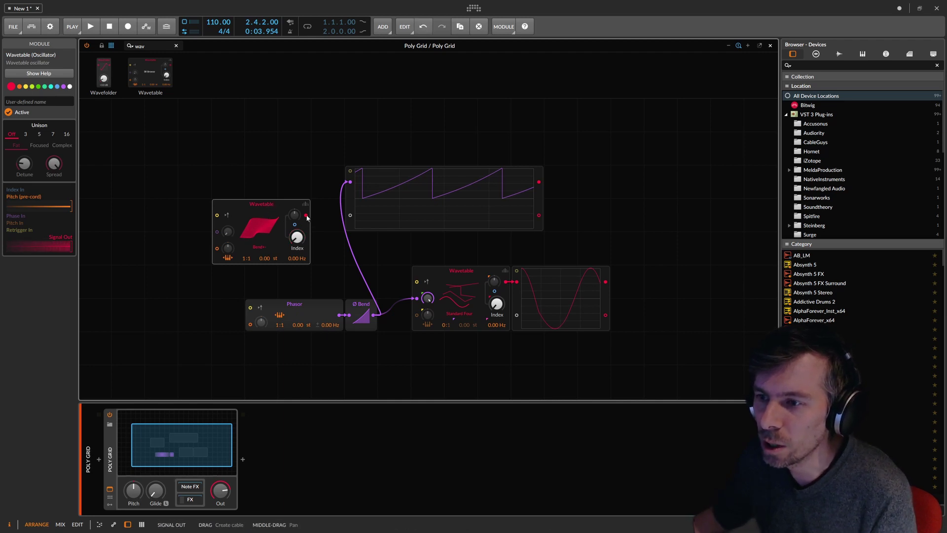
{"action": "left_click_drag", "start_coordinate": [307, 216], "coordinate": [349, 214]}
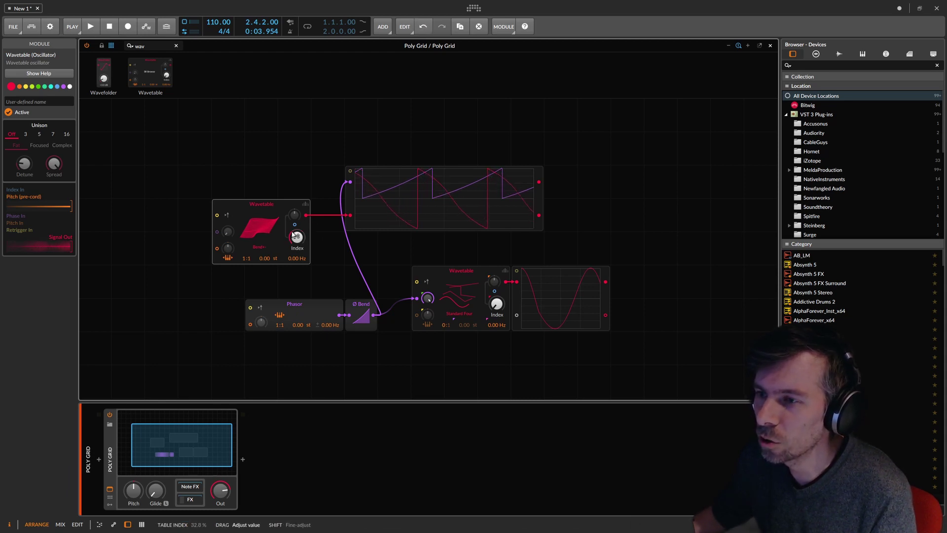
{"action": "left_click_drag", "start_coordinate": [259, 206], "coordinate": [226, 206]}
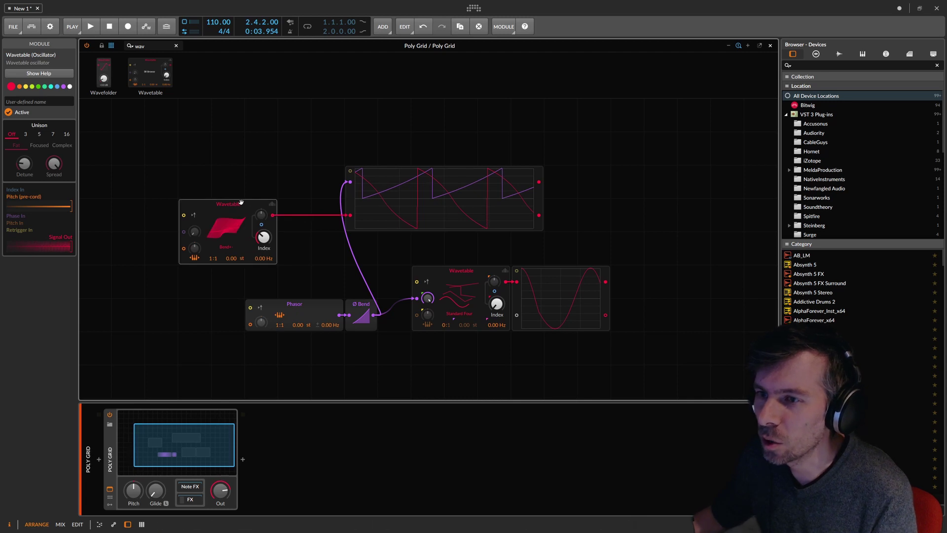
Insert a Level Bi→Uni converter on the new wavetable's red cable.
{"action": "left_click", "coordinate": [176, 45]}
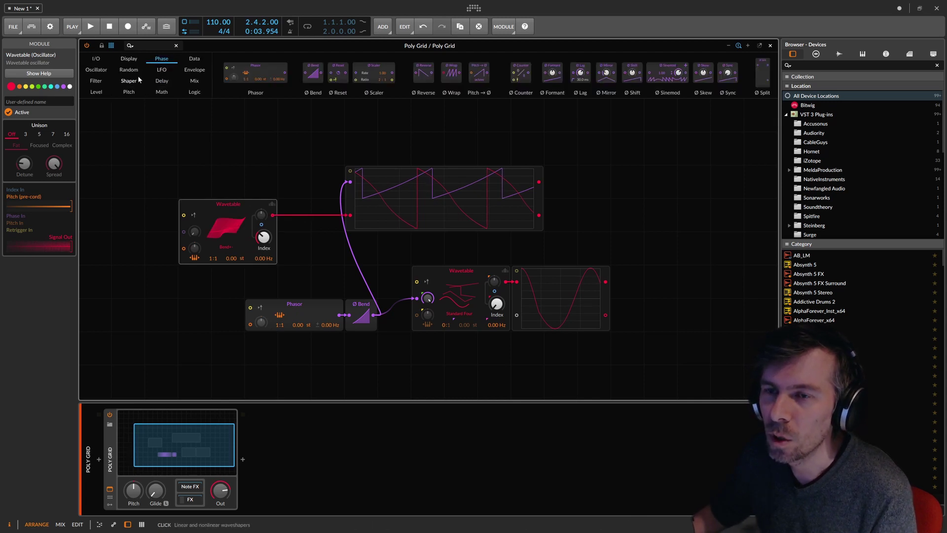
{"action": "left_click", "coordinate": [161, 70]}
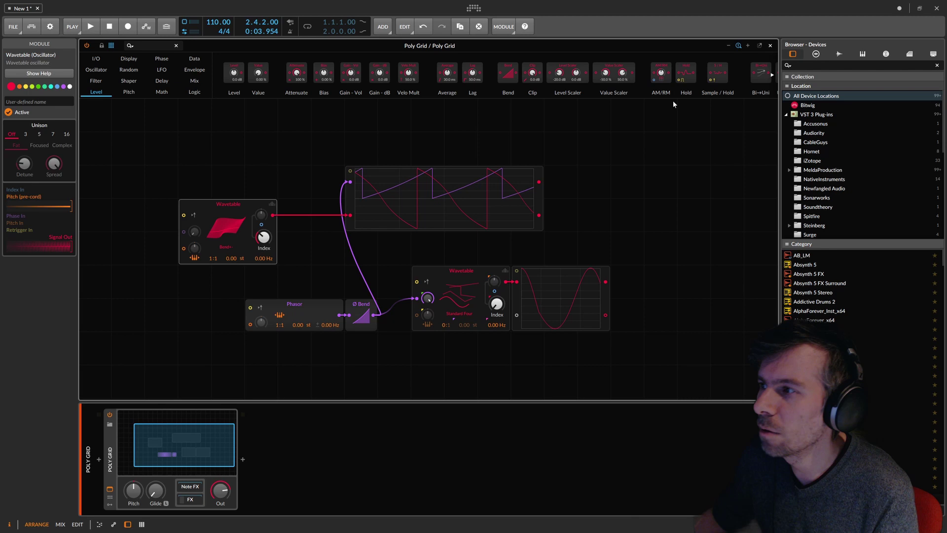
{"action": "left_click", "coordinate": [95, 92]}
{"action": "left_click_drag", "start_coordinate": [654, 74], "coordinate": [296, 214]}
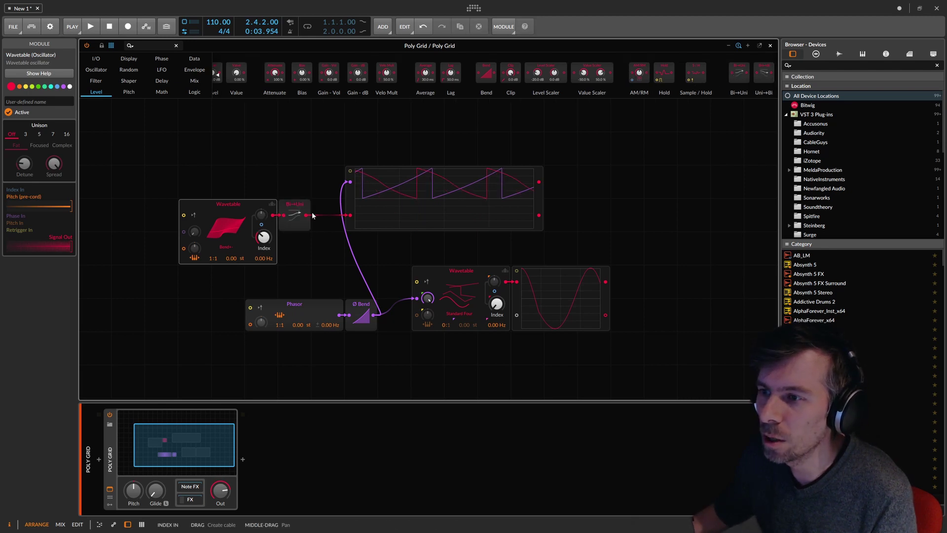
Add Ø Reverse after the converter and set the table index to about 49%.
{"action": "left_click", "coordinate": [162, 59]}
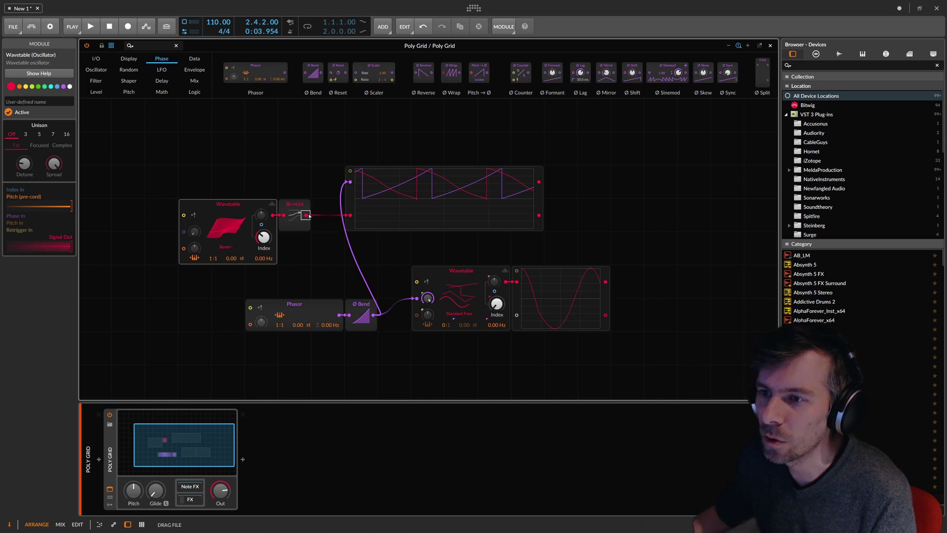
{"action": "left_click_drag", "start_coordinate": [425, 74], "coordinate": [326, 215]}
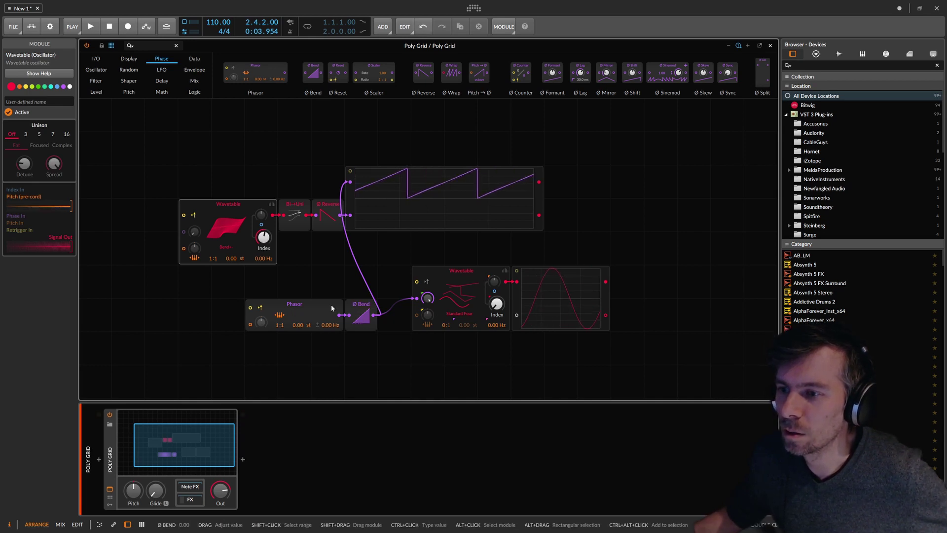
{"action": "left_click_drag", "start_coordinate": [265, 237], "coordinate": [265, 240]}
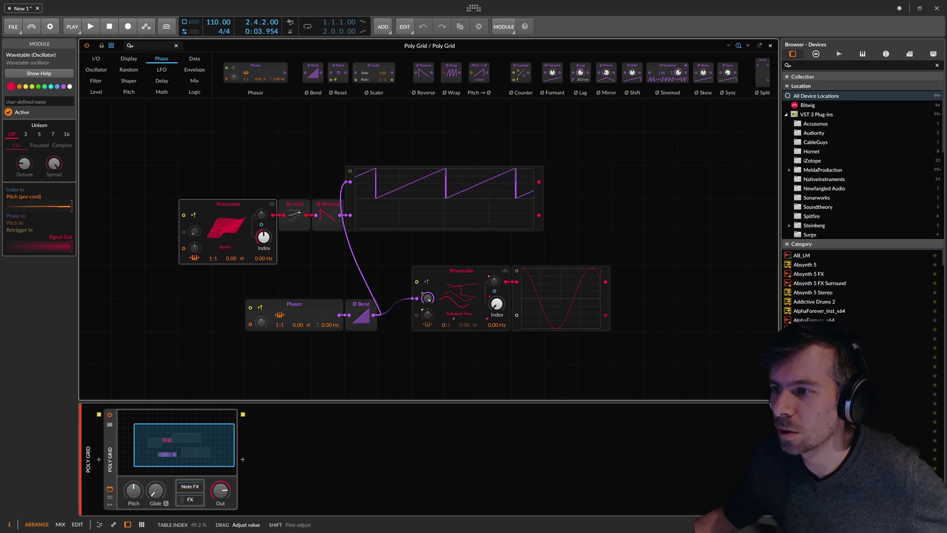
{"action": "left_click_drag", "start_coordinate": [269, 282], "coordinate": [385, 344]}
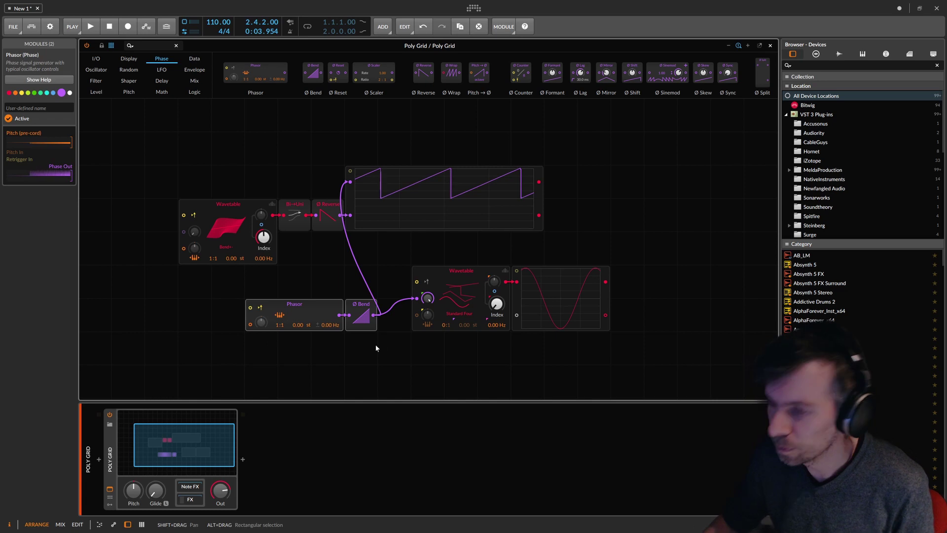
Replace Phasor and Ø Bend with the reversed signal as phase, then sweep the Bend table index.
{"action": "key", "text": "Delete"}
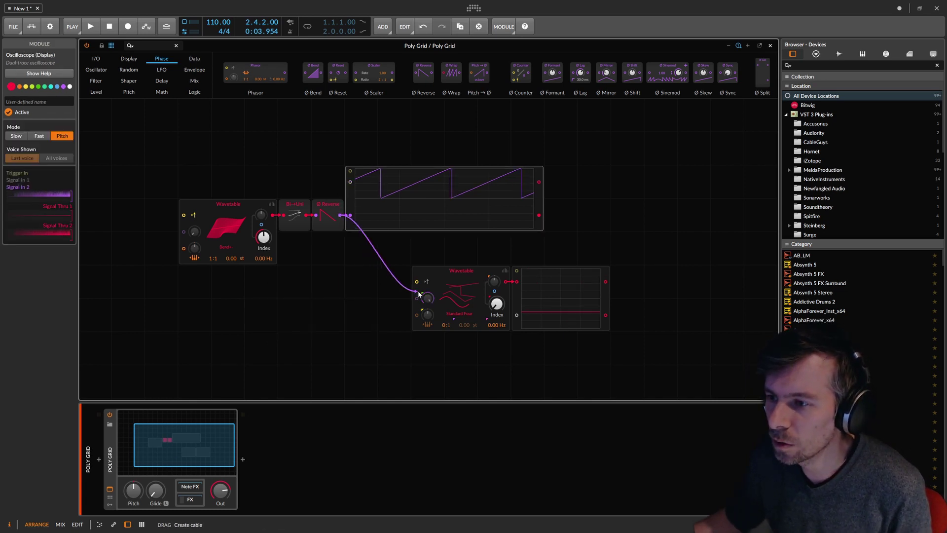
{"action": "left_click_drag", "start_coordinate": [419, 295], "coordinate": [416, 298]}
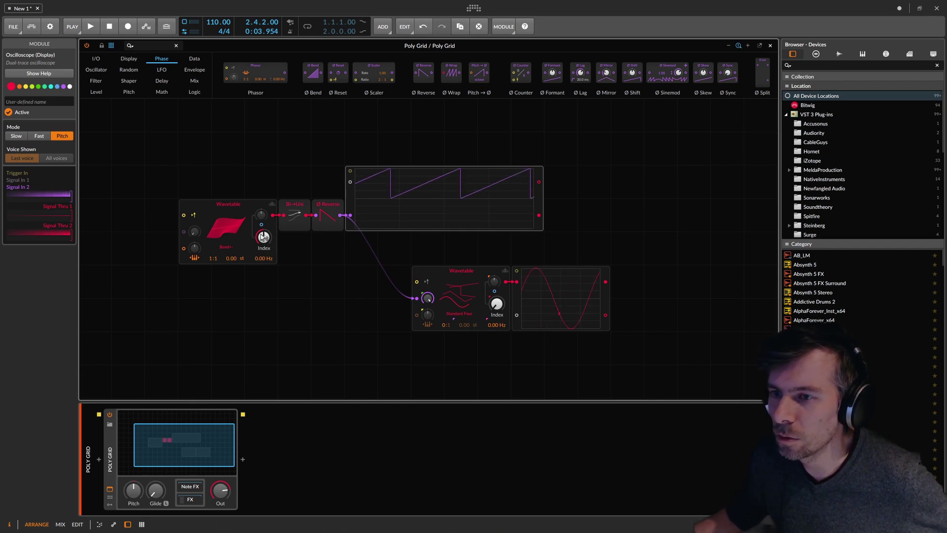
{"action": "left_click_drag", "start_coordinate": [263, 236], "coordinate": [263, 240]}
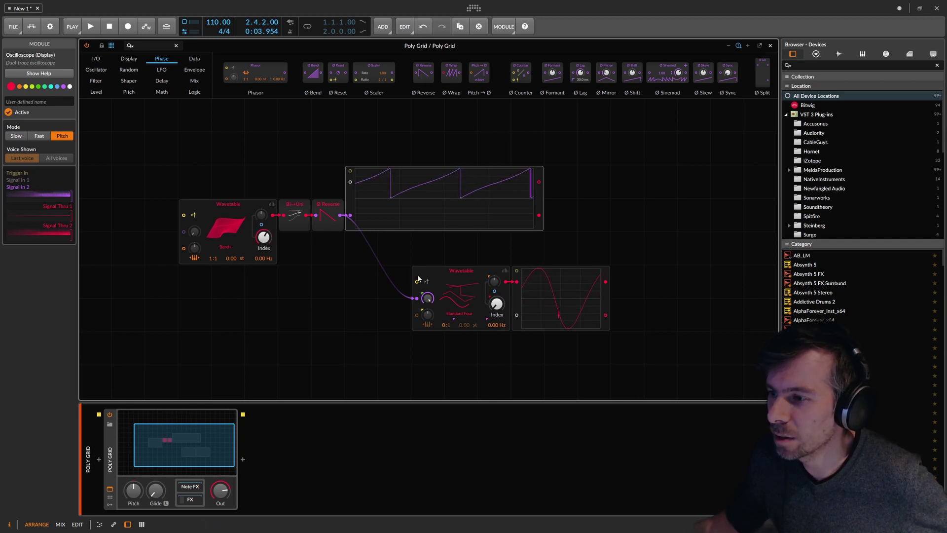
{"action": "left_click_drag", "start_coordinate": [264, 239], "coordinate": [266, 231]}
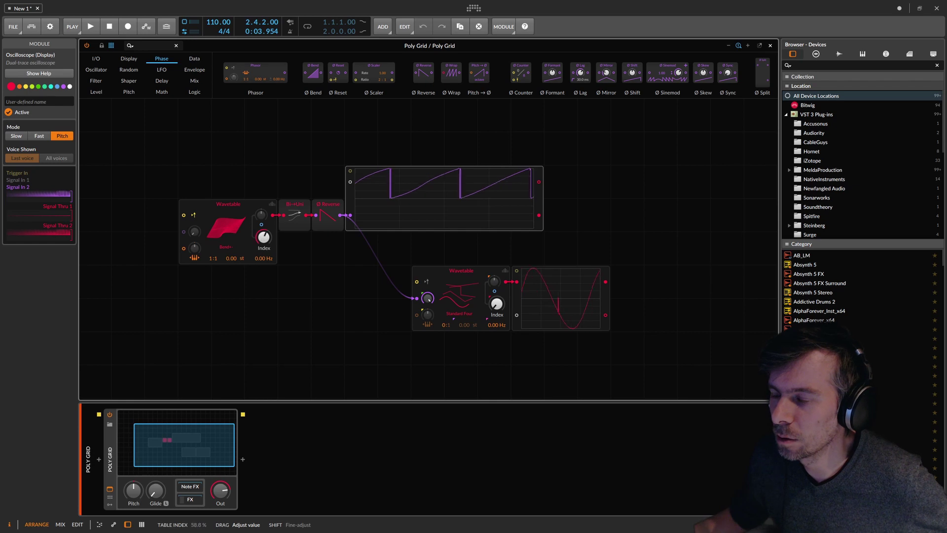
Load Spectral Growl 009 from Spectral Growl Wavetables Vol 1 into the second Wavetable.
{"action": "left_click", "coordinate": [458, 296]}
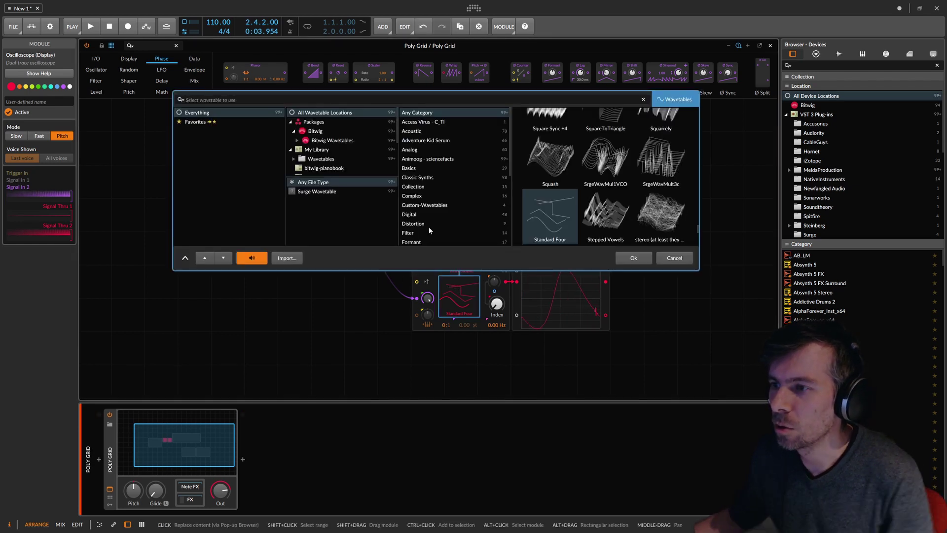
{"action": "scroll", "coordinate": [447, 166], "scroll_direction": "down", "scroll_amount": 3}
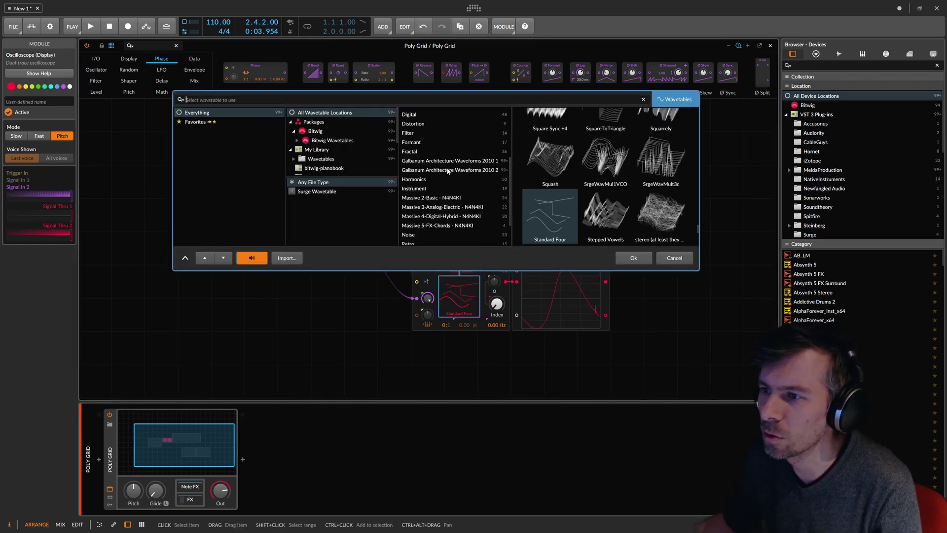
{"action": "scroll", "coordinate": [452, 174], "scroll_direction": "down", "scroll_amount": 3}
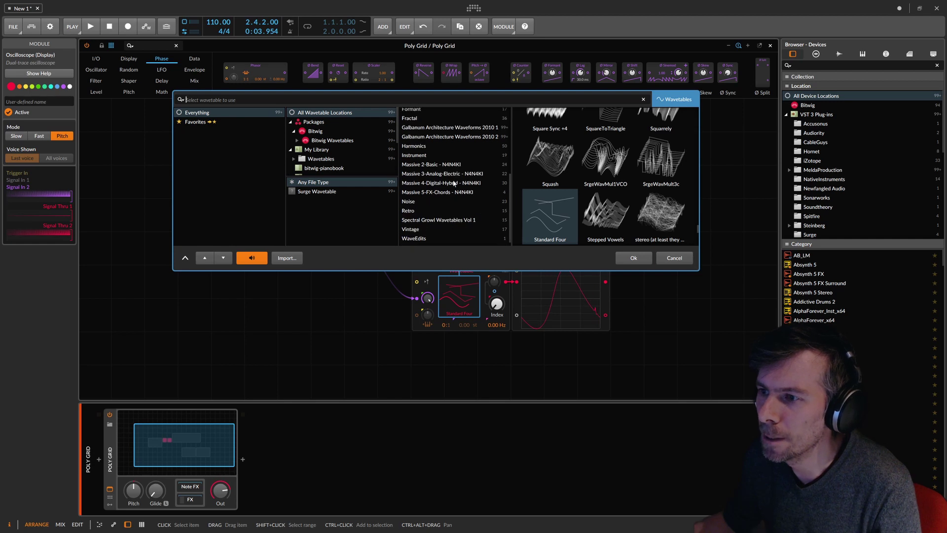
{"action": "left_click", "coordinate": [454, 221]}
{"action": "scroll", "coordinate": [560, 202], "scroll_direction": "down", "scroll_amount": 2}
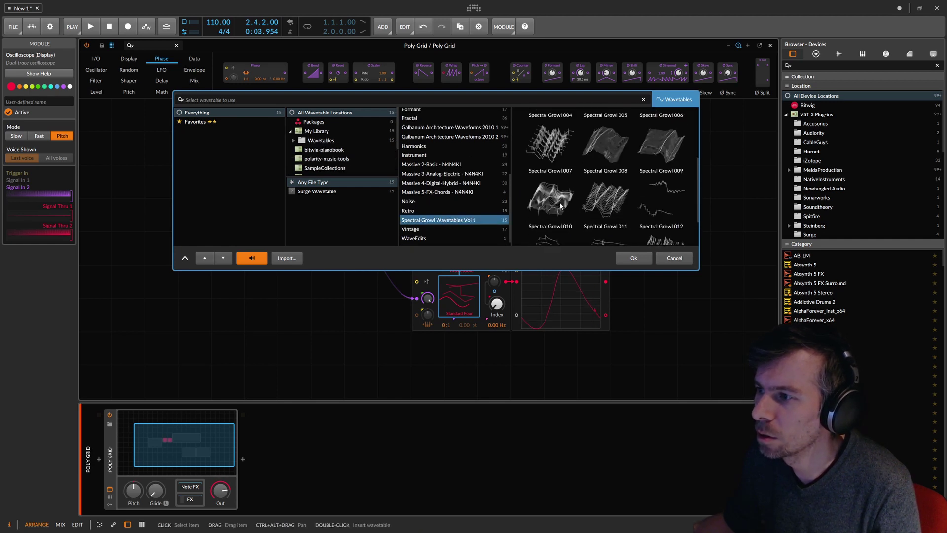
{"action": "left_click", "coordinate": [552, 201]}
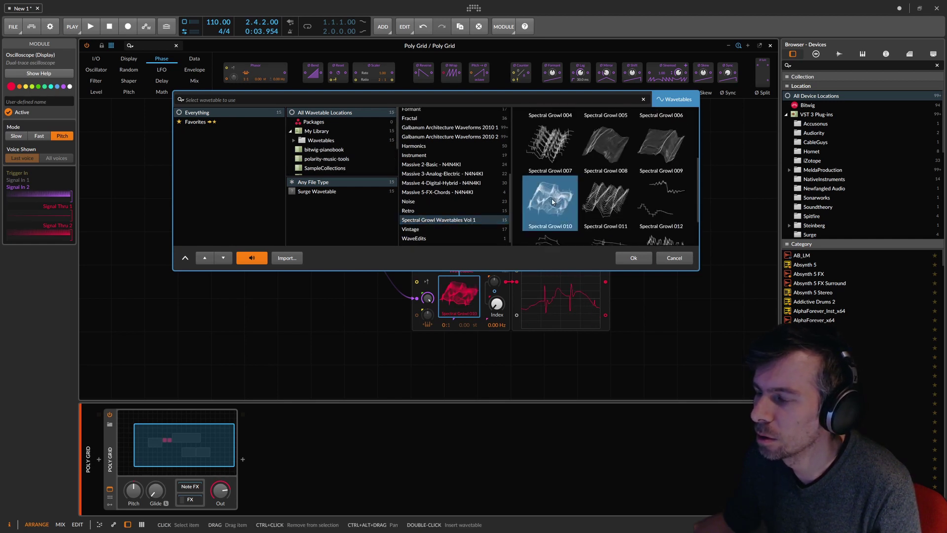
{"action": "left_click", "coordinate": [661, 148]}
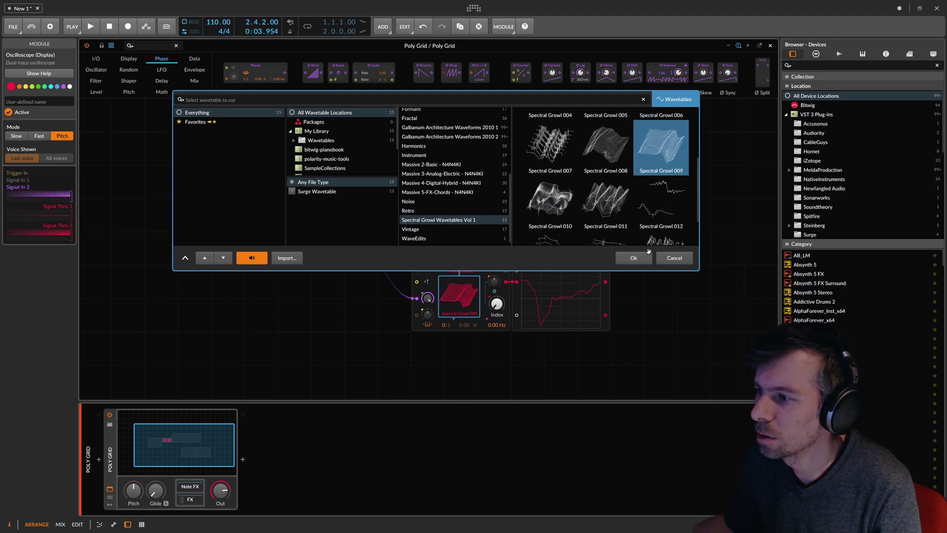
{"action": "left_click", "coordinate": [632, 257]}
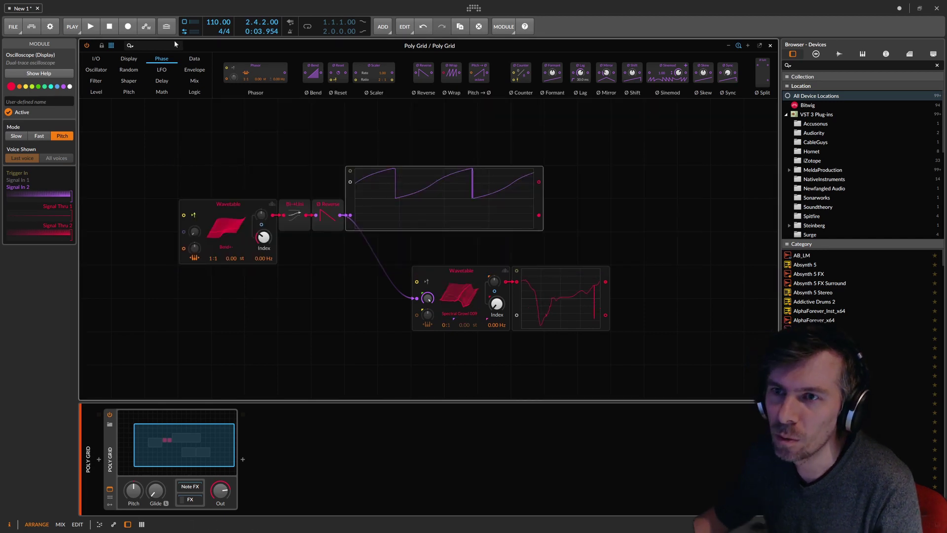
{"action": "left_click", "coordinate": [133, 45]}
{"action": "type", "text": "ads"}
Place an ADSR and an Audio Out after the second oscillator, then nudge the Bend table index.
{"action": "left_click_drag", "start_coordinate": [111, 74], "coordinate": [666, 296]}
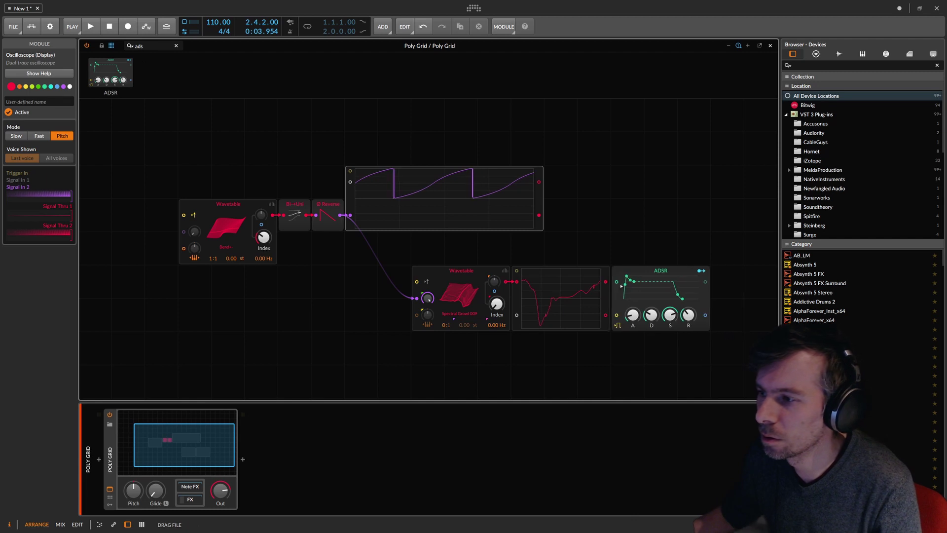
{"action": "left_click", "coordinate": [92, 45]}
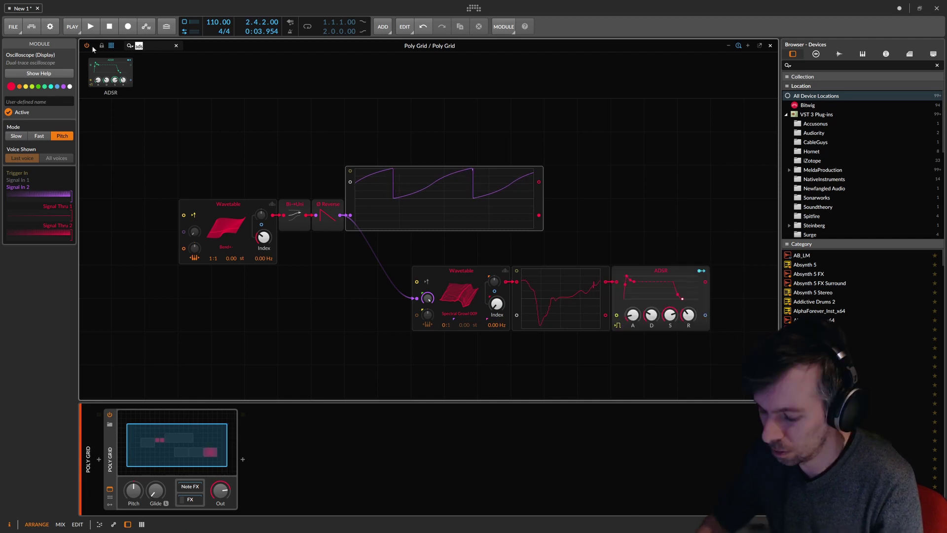
{"action": "type", "text": "out"}
{"action": "left_click_drag", "start_coordinate": [102, 74], "coordinate": [727, 281]}
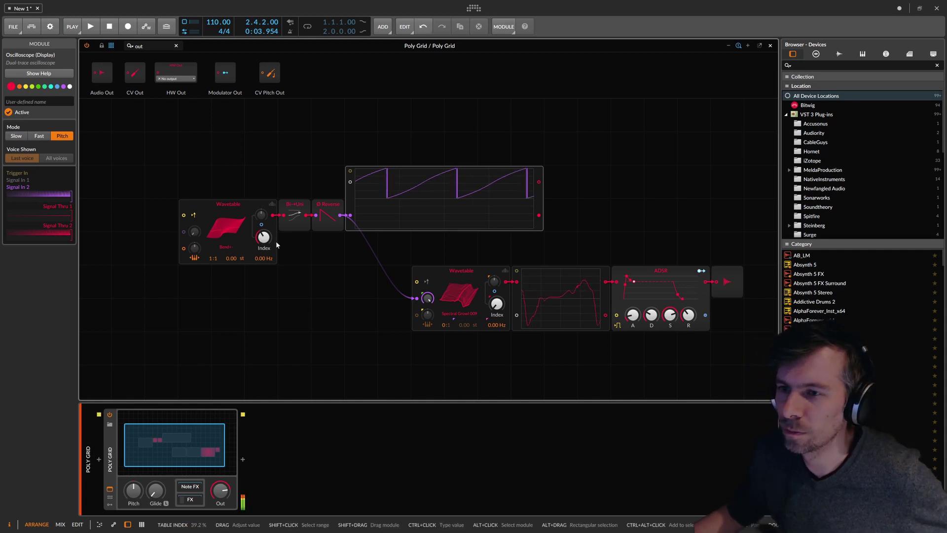
{"action": "left_click_drag", "start_coordinate": [264, 237], "coordinate": [264, 230]}
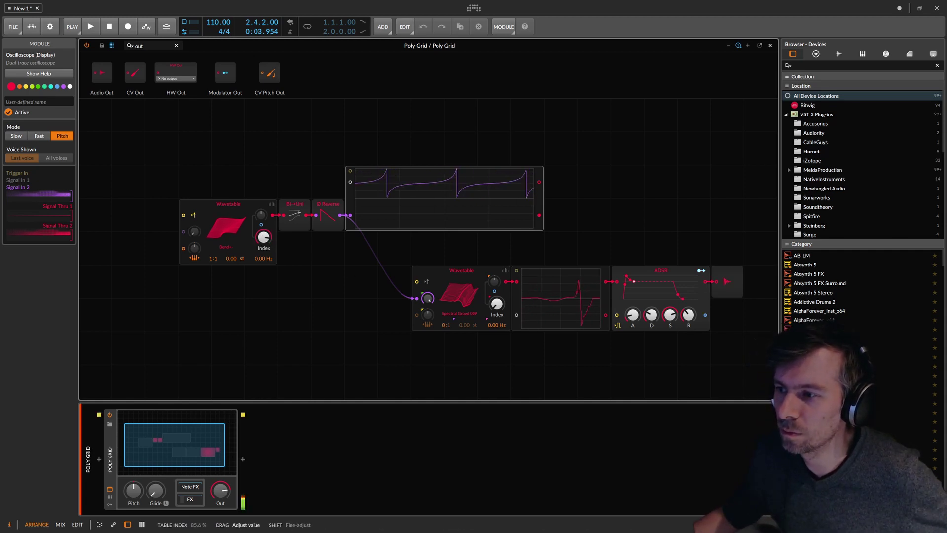
Swap the second oscillator's wavetable to Spectral Growl 011.
{"action": "left_click", "coordinate": [459, 296]}
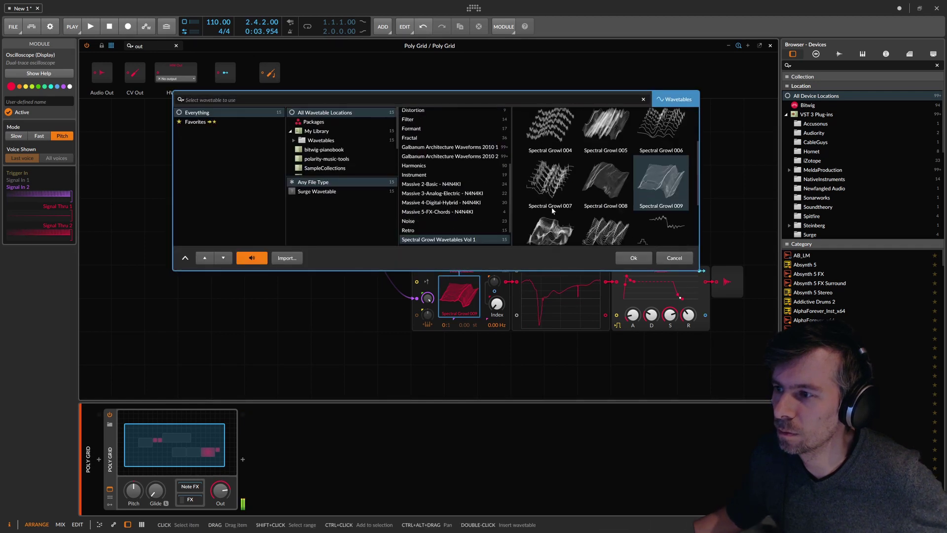
{"action": "scroll", "coordinate": [551, 207], "scroll_direction": "down", "scroll_amount": 2}
{"action": "left_click", "coordinate": [548, 215]}
{"action": "left_click", "coordinate": [605, 207]}
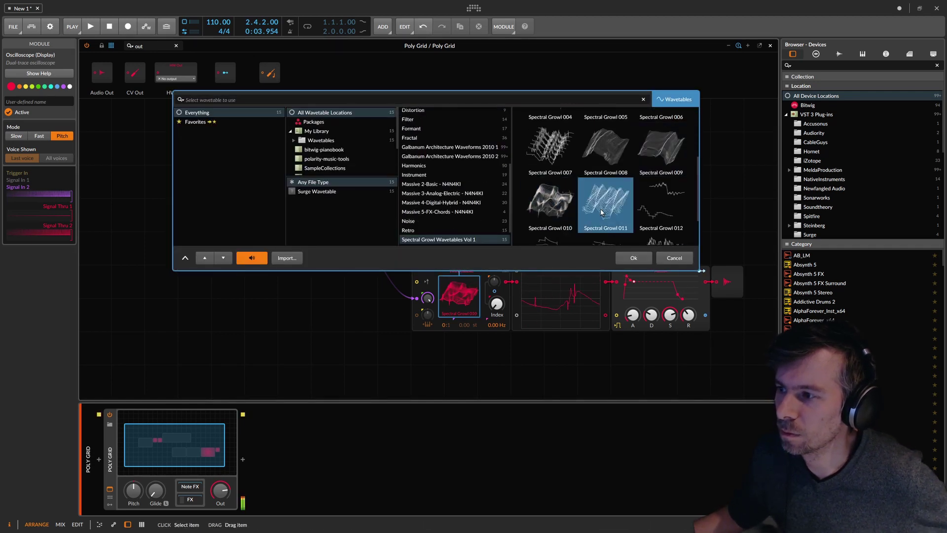
{"action": "left_click", "coordinate": [633, 258]}
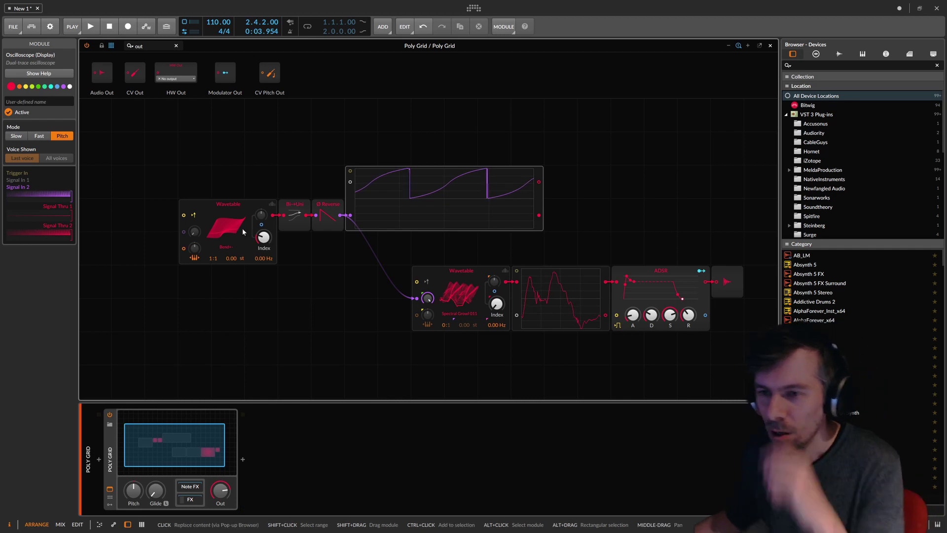
Lower the Bend wavetable chain and delete the phase oscilloscope.
{"action": "left_click", "coordinate": [233, 205]}
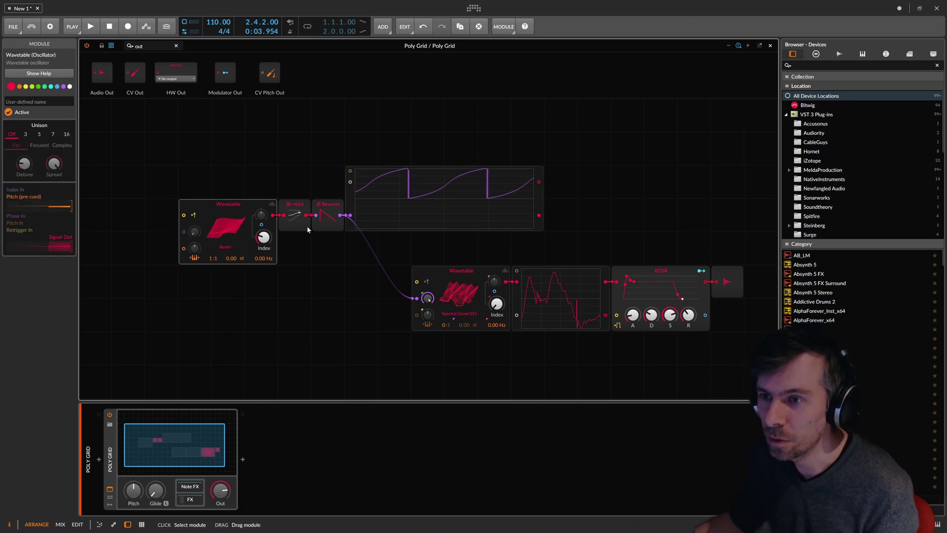
{"action": "left_click_drag", "start_coordinate": [232, 215], "coordinate": [232, 296]}
{"action": "left_click_drag", "start_coordinate": [341, 282], "coordinate": [350, 216]}
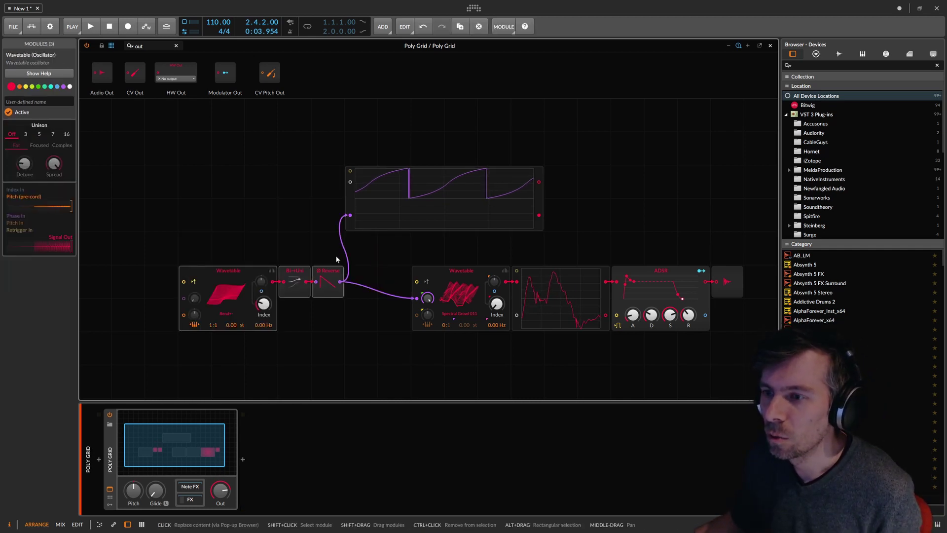
{"action": "left_click", "coordinate": [354, 198]}
{"action": "key", "text": "Delete"}
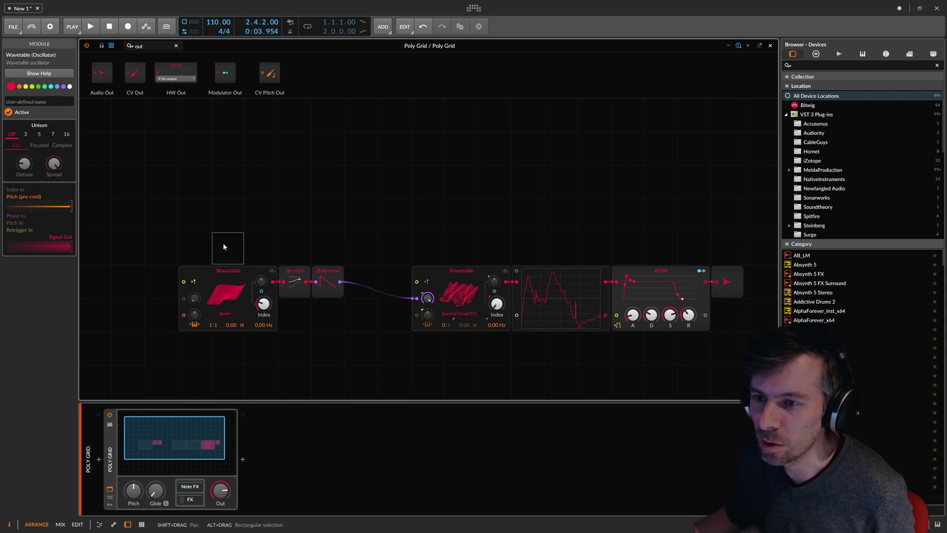
Line the phase chain, second oscillator, ADSR and output up in one row, then inspect both oscillators.
{"action": "mouse_move", "coordinate": [222, 244]}
{"action": "left_mouse_down"}
{"action": "mouse_move", "coordinate": [348, 296]}
{"action": "mouse_move", "coordinate": [363, 281]}
{"action": "mouse_move", "coordinate": [392, 281]}
{"action": "left_mouse_up"}
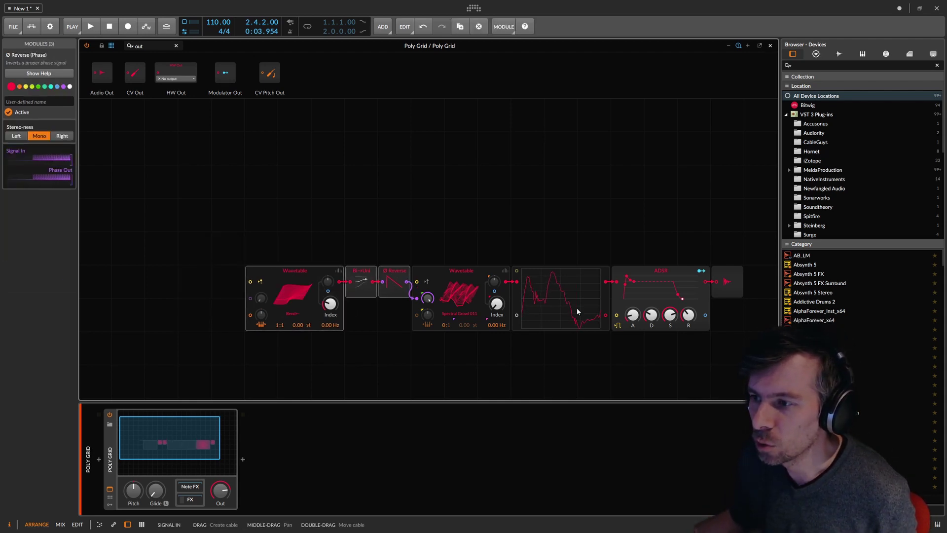
{"action": "left_click", "coordinate": [665, 296]}
{"action": "left_click_drag", "start_coordinate": [721, 342], "coordinate": [289, 275]}
{"action": "left_click_drag", "start_coordinate": [334, 297], "coordinate": [266, 296]}
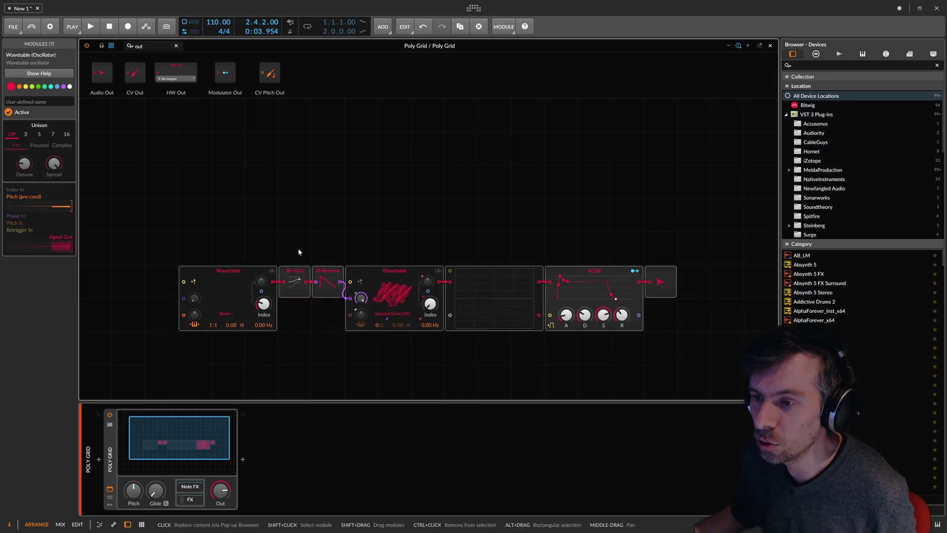
{"action": "left_click_drag", "start_coordinate": [277, 233], "coordinate": [248, 264]}
{"action": "left_click", "coordinate": [223, 274]}
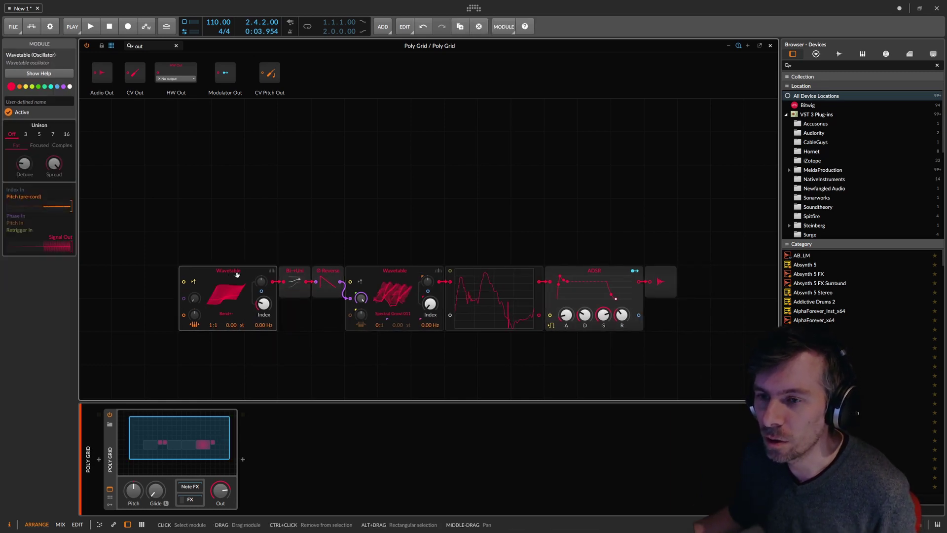
{"action": "left_click", "coordinate": [392, 274]}
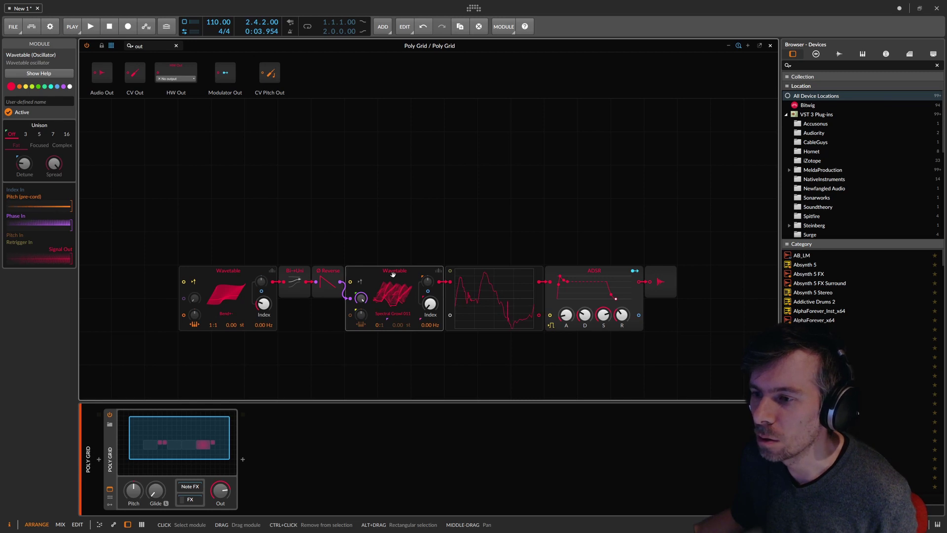
{"action": "left_click", "coordinate": [252, 272]}
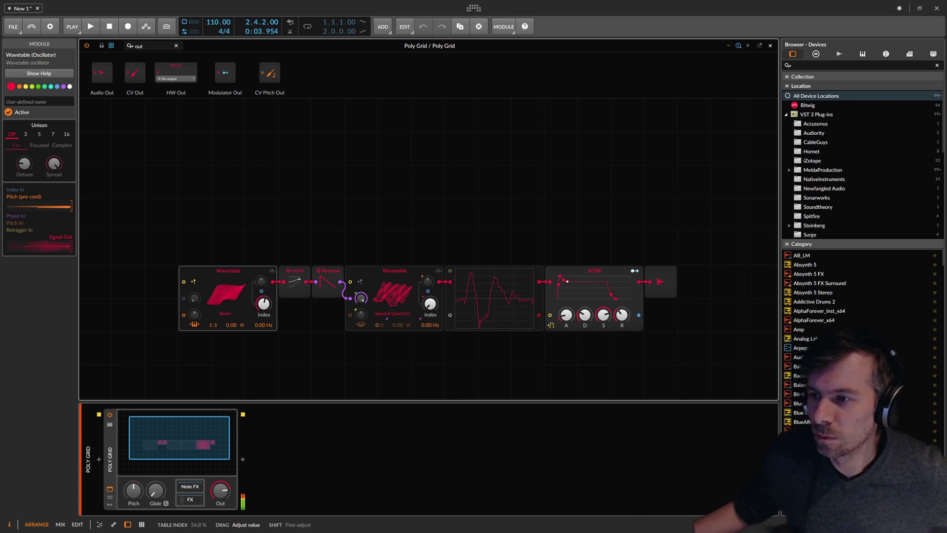
Replace the Spectral Growl Wavetable with a Sine module and nudge the Bend table index.
{"action": "left_click", "coordinate": [396, 274]}
{"action": "right_click", "coordinate": [396, 274]}
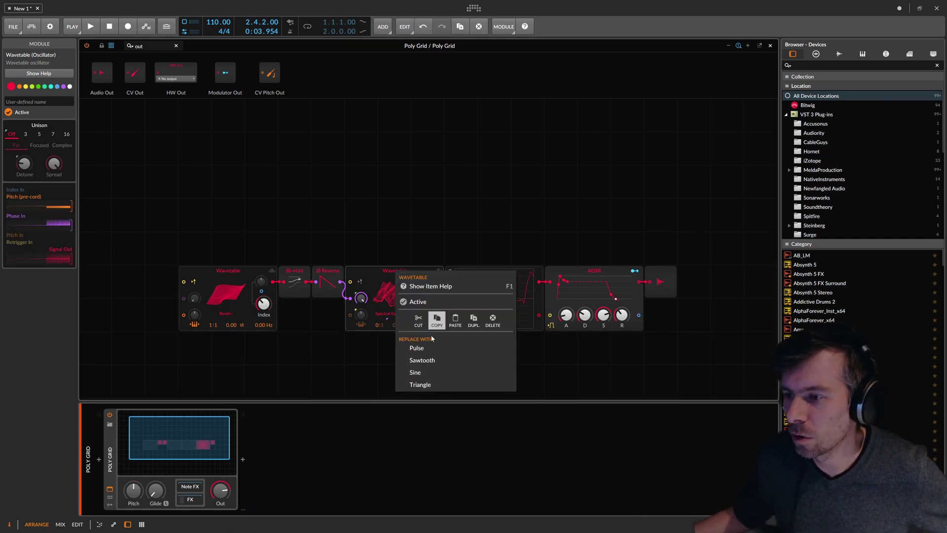
{"action": "left_click", "coordinate": [415, 372]}
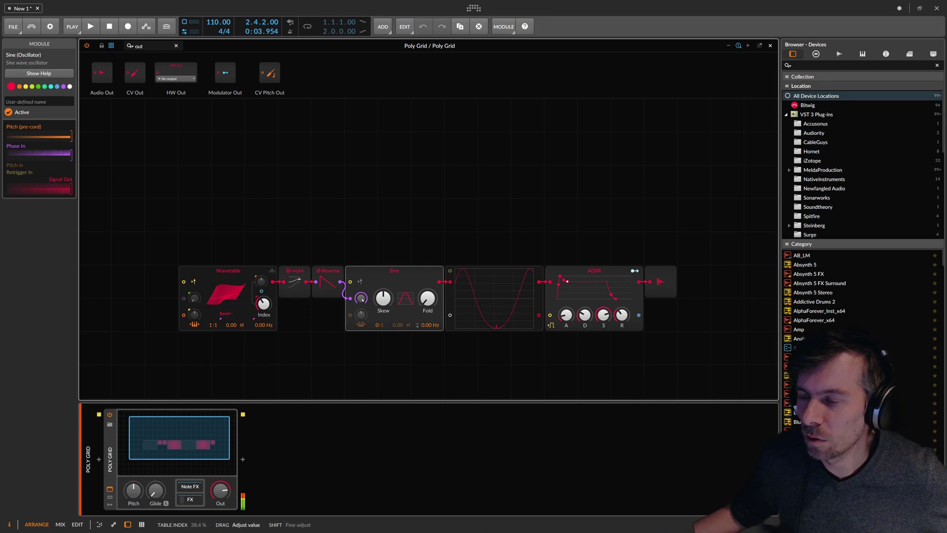
{"action": "mouse_move", "coordinate": [264, 304]}
{"action": "left_mouse_down"}
{"action": "mouse_move", "coordinate": [263, 281]}
{"action": "mouse_move", "coordinate": [265, 305]}
{"action": "left_mouse_up"}
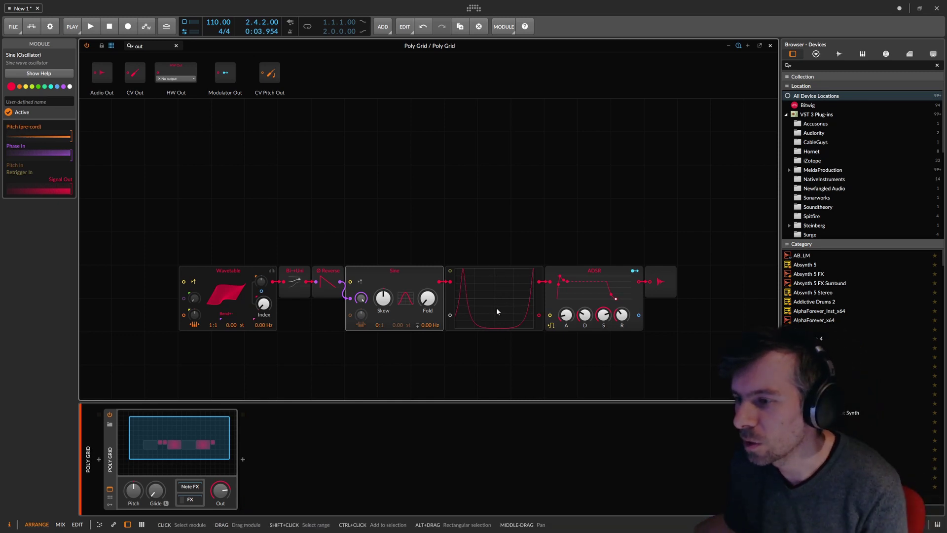
{"action": "left_click", "coordinate": [245, 281]}
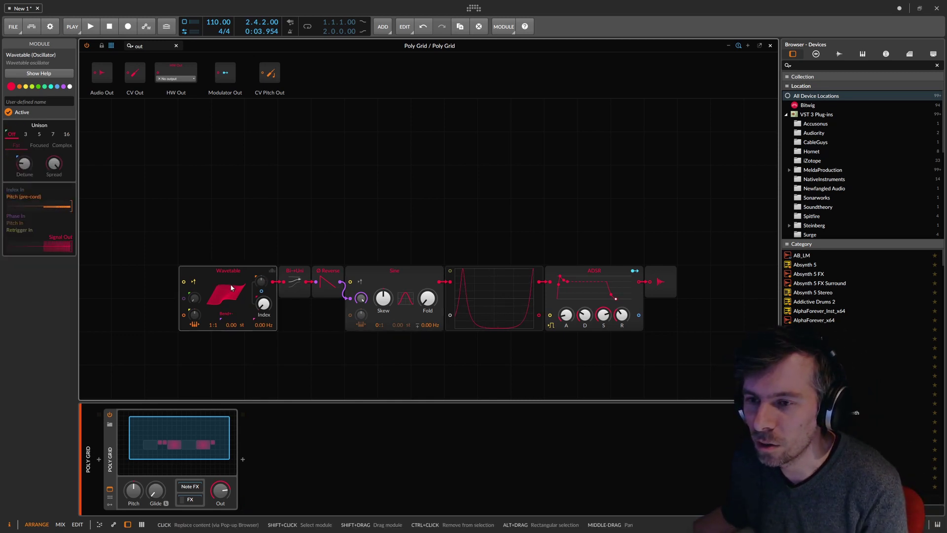